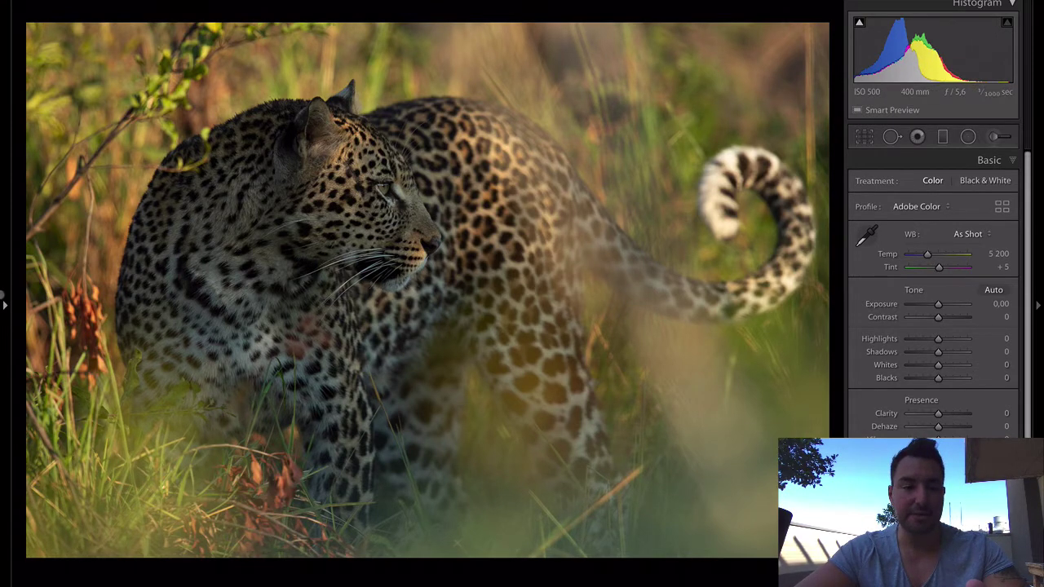
Step: Reveal the presets panel beside the colour leopard photo in the Develop module
{"action": "left_click", "coordinate": [4, 304]}
Step: Apply the B&W Sepia Tone preset from the B&W preset group to the leopard photo
{"action": "scroll", "coordinate": [131, 339], "scroll_direction": "up", "scroll_amount": 1}
{"action": "scroll", "coordinate": [128, 334], "scroll_direction": "down", "scroll_amount": 1}
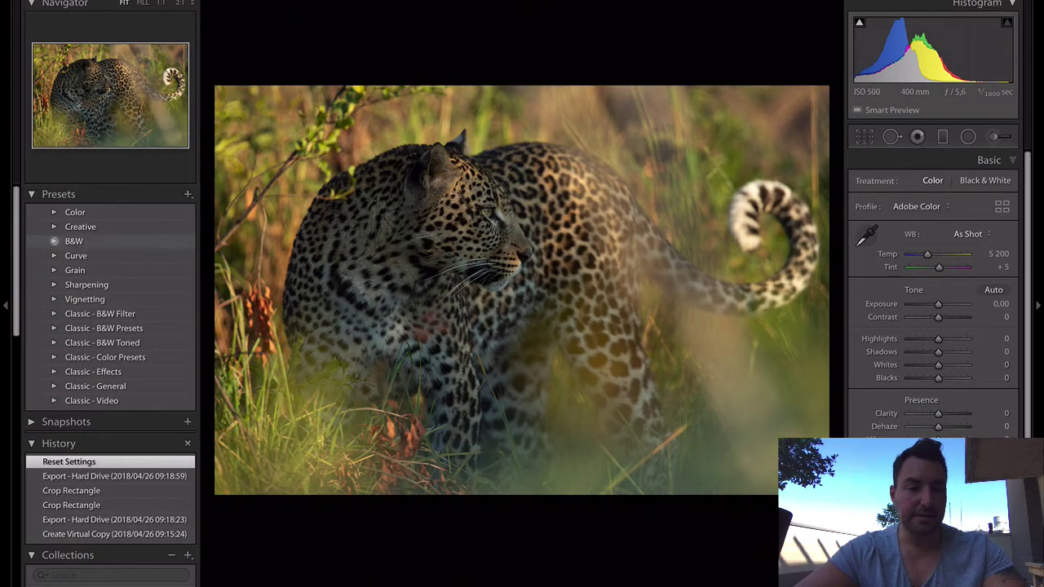
{"action": "left_click", "coordinate": [54, 240]}
{"action": "left_click", "coordinate": [68, 371]}
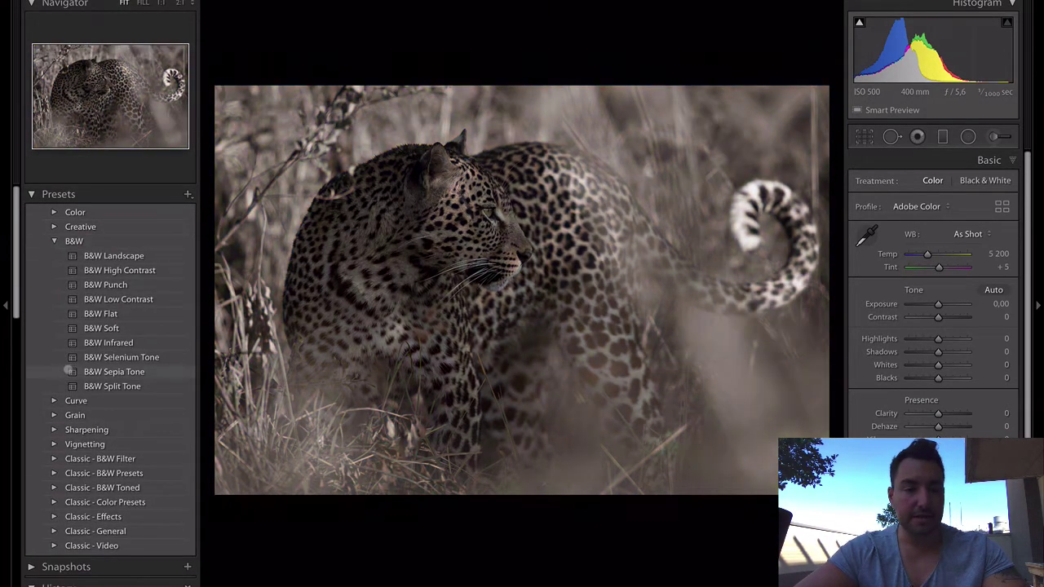
{"action": "left_click", "coordinate": [98, 371]}
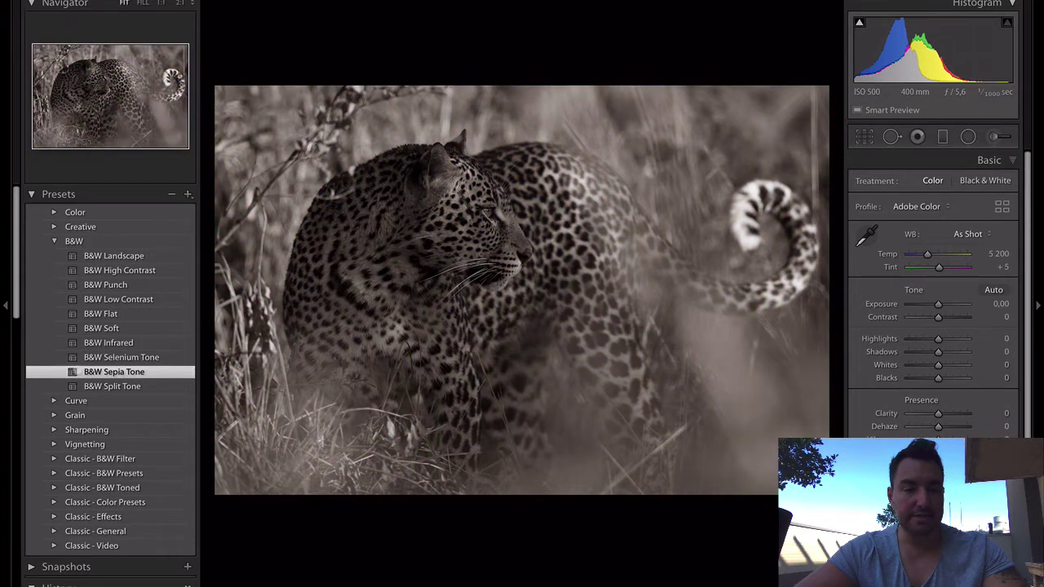
Step: Compare the sepia edit side by side with the original, then bring up the crop grid
{"action": "key", "text": "F7"}
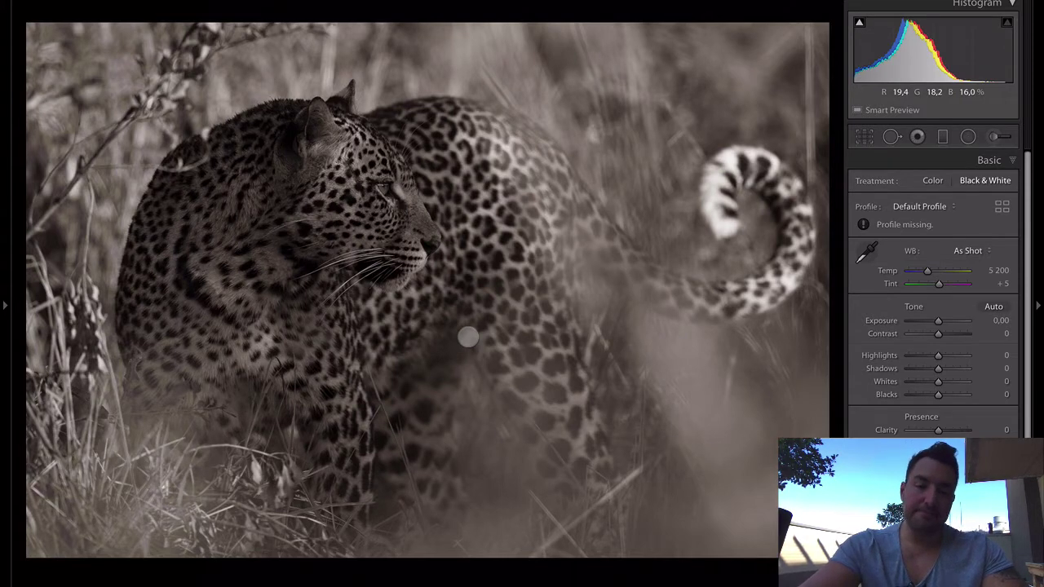
{"action": "key", "text": "y"}
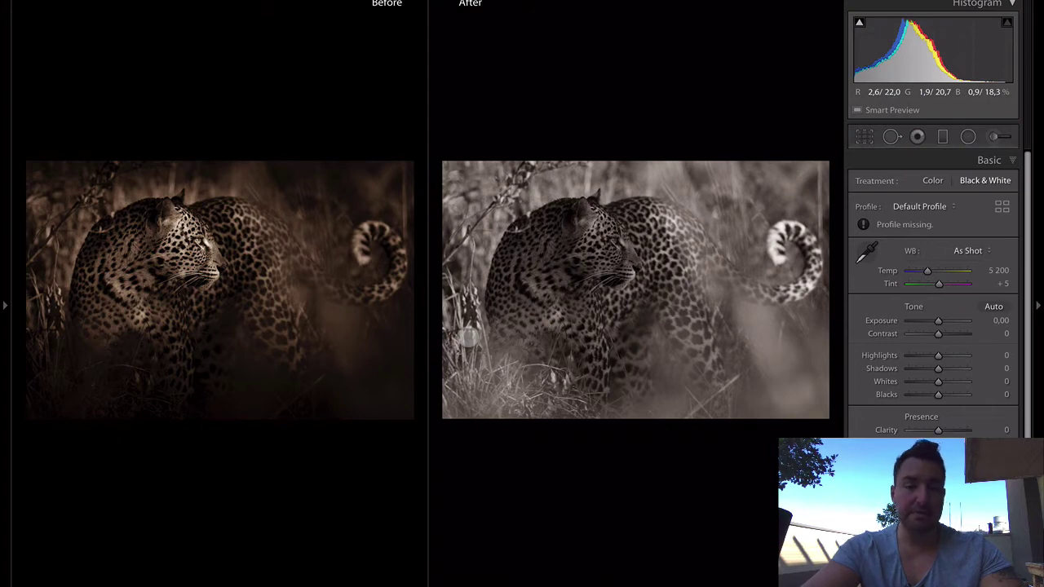
{"action": "key", "text": "y"}
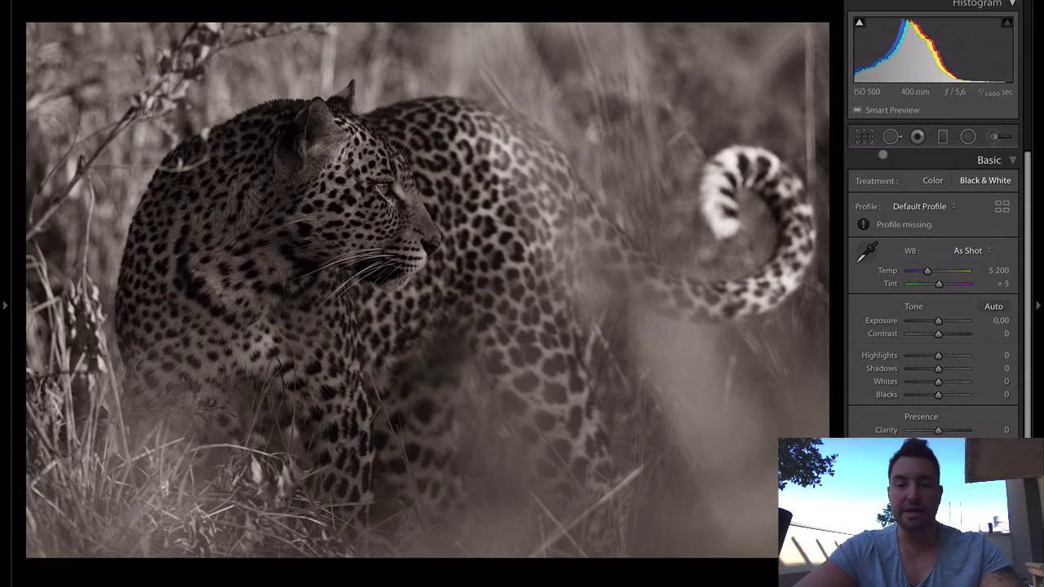
{"action": "left_click", "coordinate": [865, 137]}
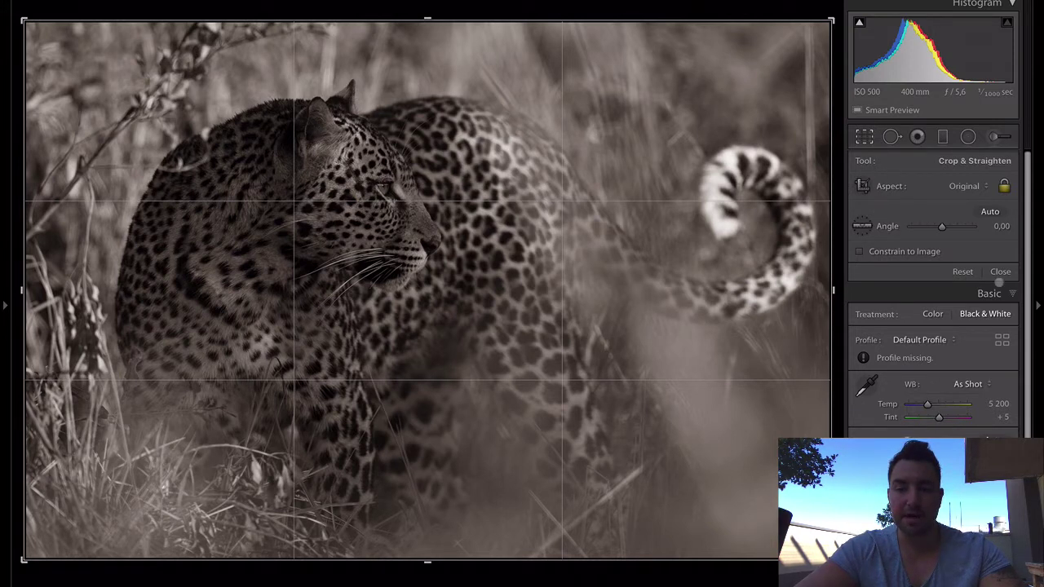
Step: Tighten the crop from the lower-left corner around the leopard at Original aspect, and apply it
{"action": "left_click", "coordinate": [1000, 271]}
{"action": "left_click", "coordinate": [864, 136]}
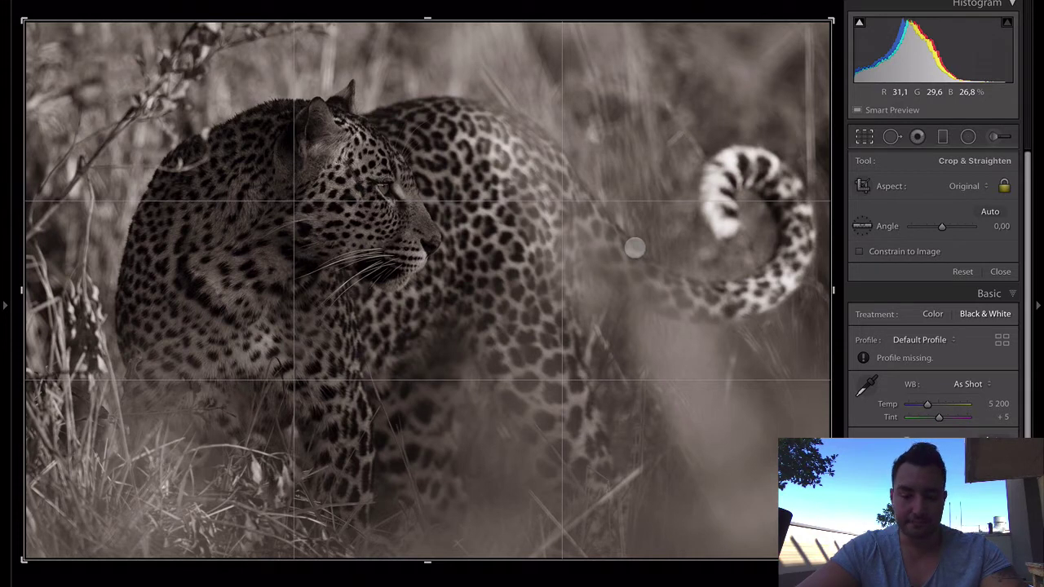
{"action": "key", "text": "l"}
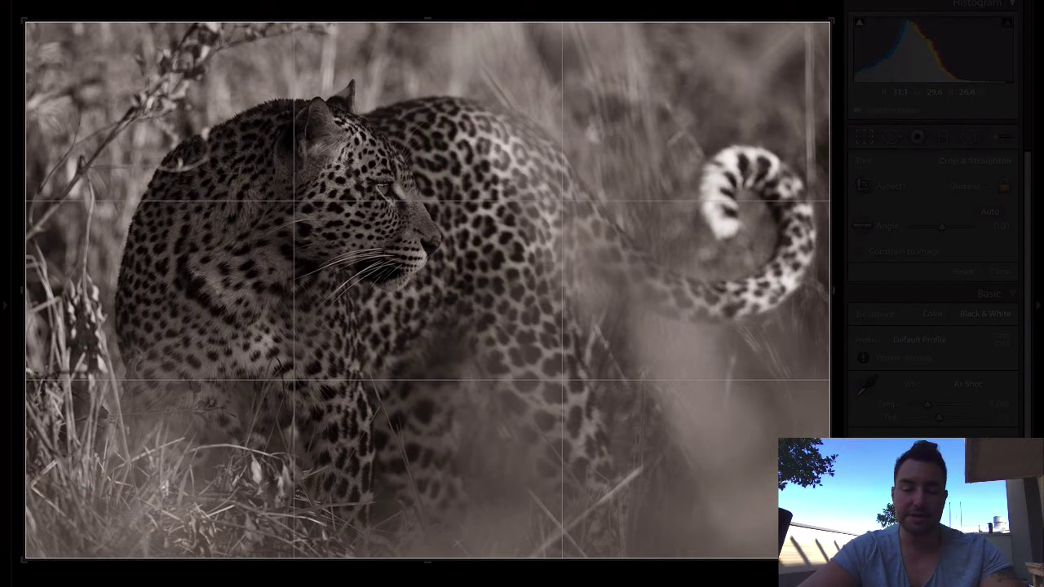
{"action": "key", "text": "l"}
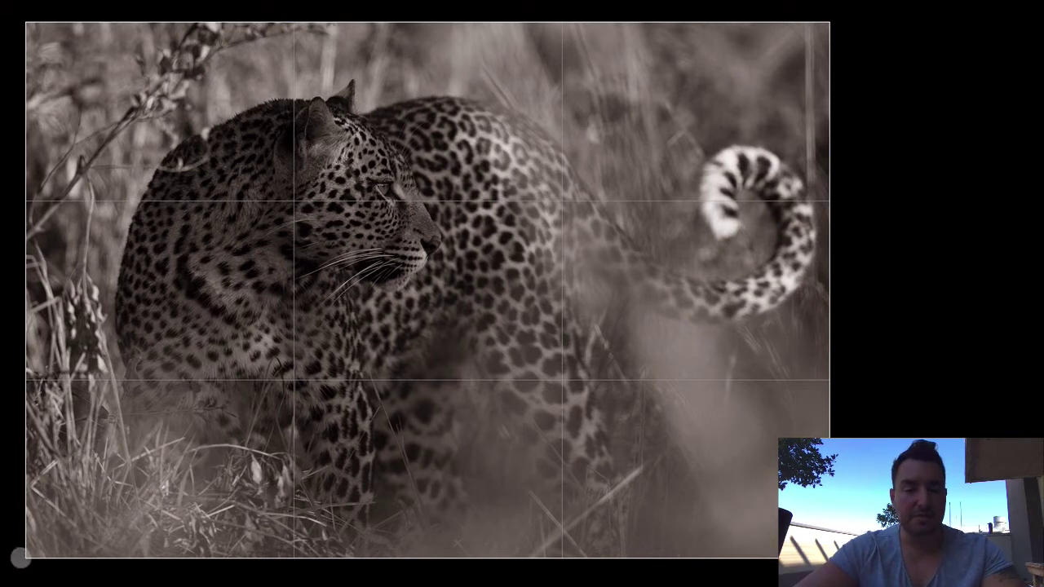
{"action": "left_click_drag", "start_coordinate": [24, 563], "coordinate": [52, 536]}
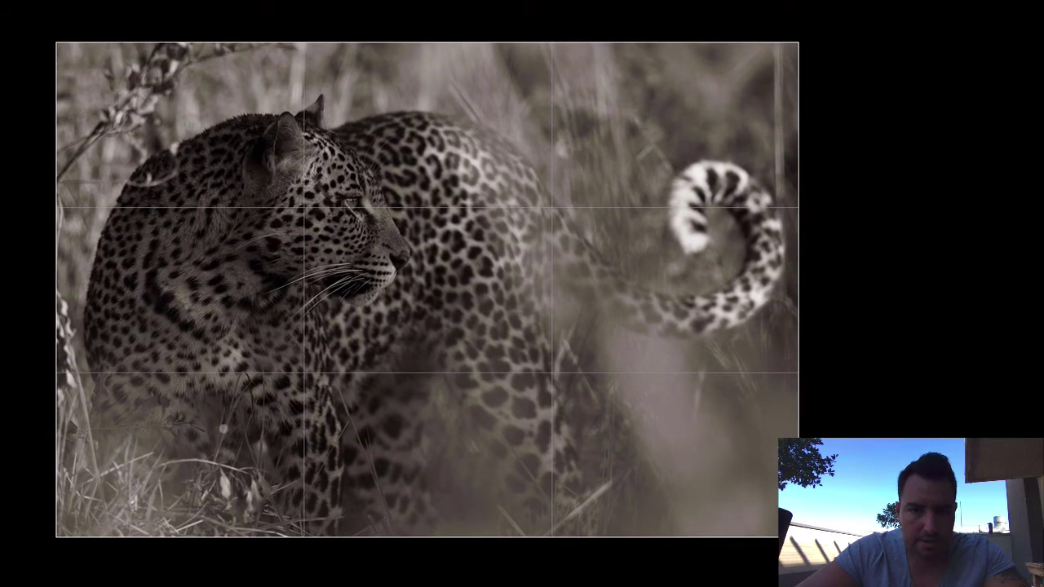
{"action": "left_click_drag", "start_coordinate": [60, 531], "coordinate": [65, 529]}
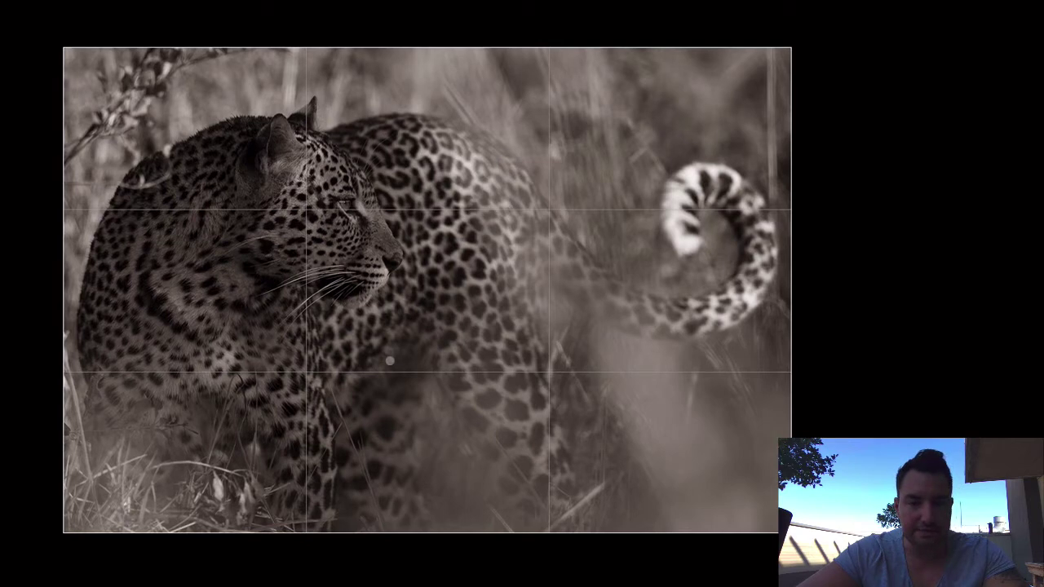
{"action": "key", "text": "l"}
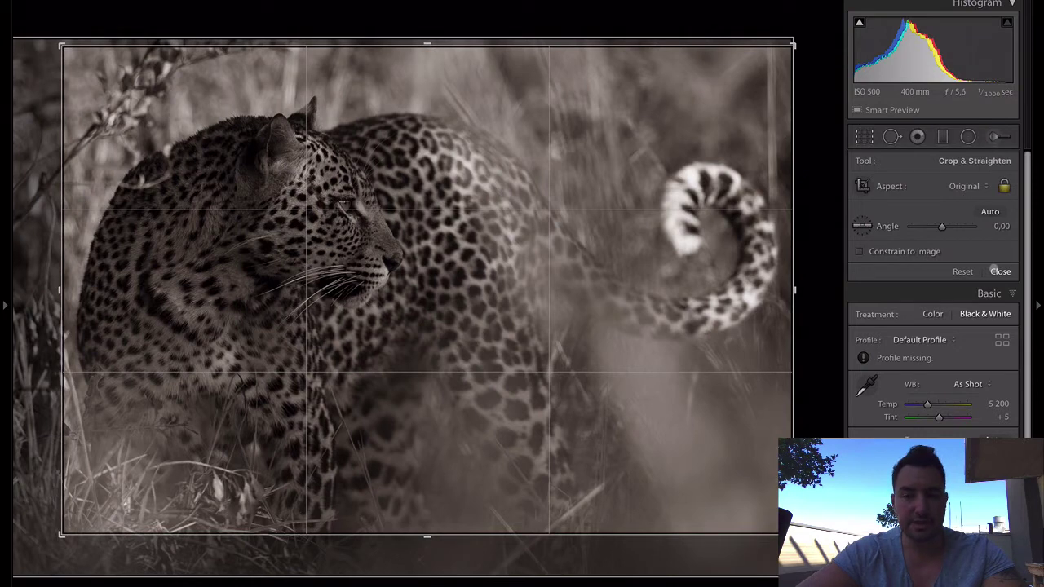
{"action": "left_click", "coordinate": [997, 272]}
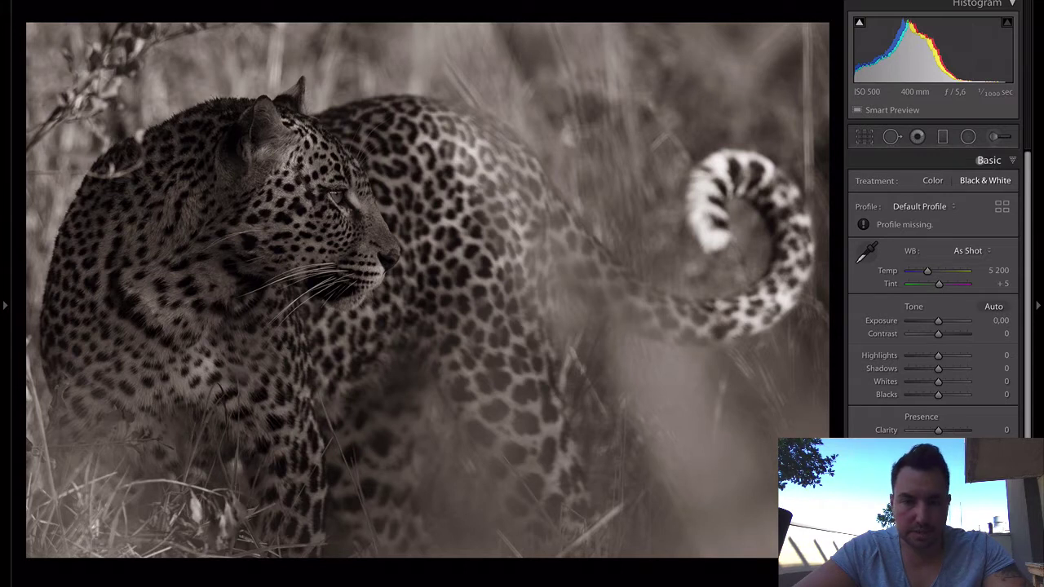
Step: Collapse the Basic section so only Tone Curve through Effects headers remain listed
{"action": "left_click", "coordinate": [982, 160]}
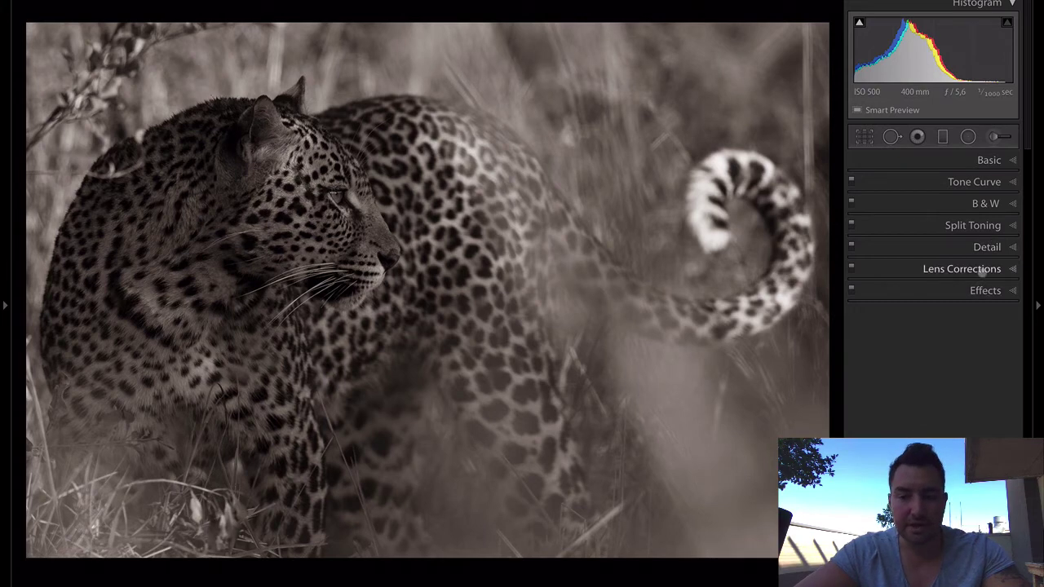
Step: Add a Highlight Priority post-crop vignette at Amount −45 in Effects, then collapse it
{"action": "left_click", "coordinate": [983, 290]}
{"action": "left_click_drag", "start_coordinate": [938, 338], "coordinate": [925, 345]}
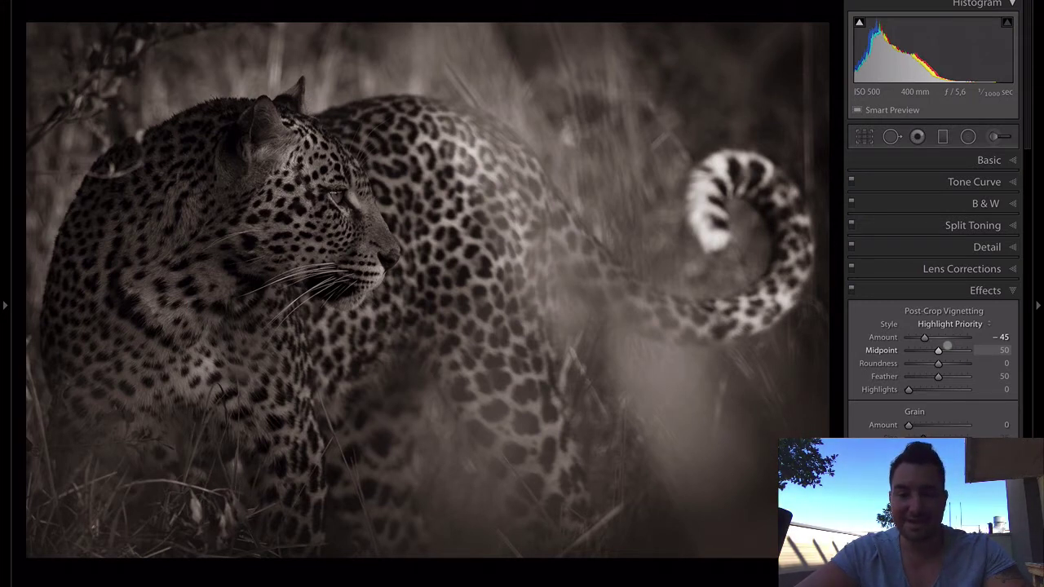
{"action": "left_click", "coordinate": [985, 291]}
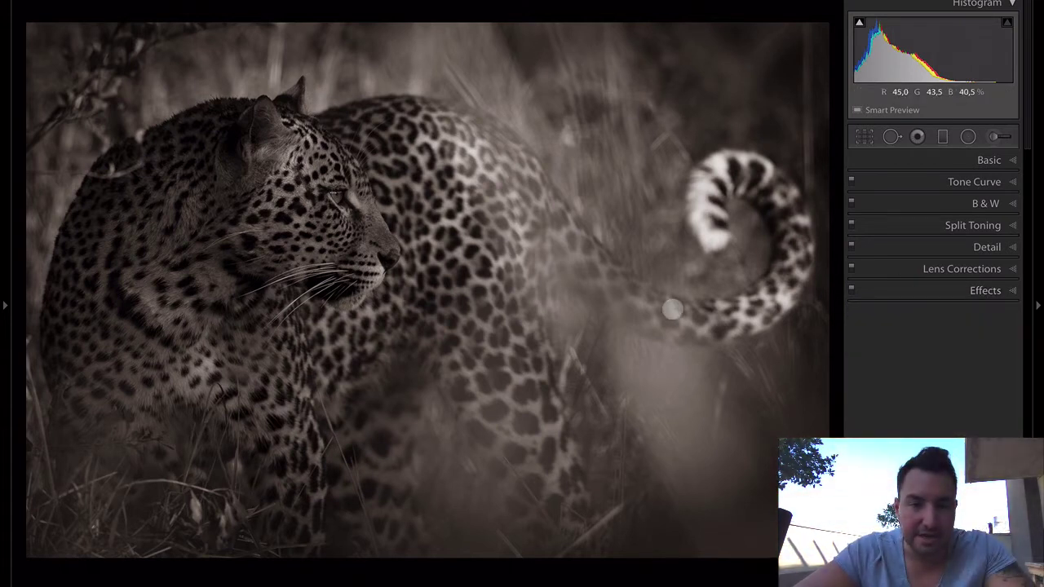
Step: Set up the Adjustment Brush with Exposure 0.12 and Whites 35
{"action": "left_click", "coordinate": [996, 136]}
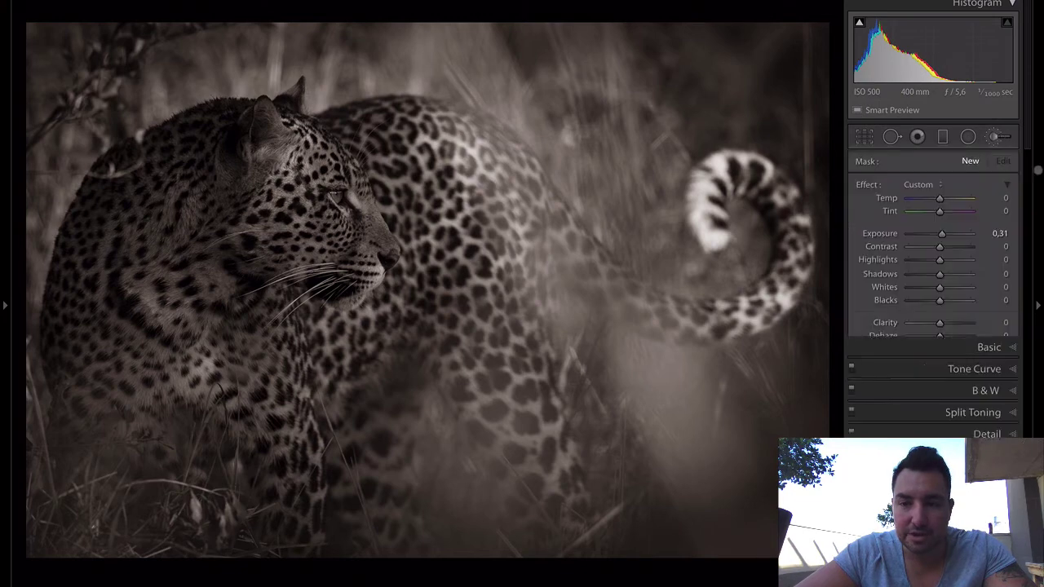
{"action": "left_click", "coordinate": [997, 136]}
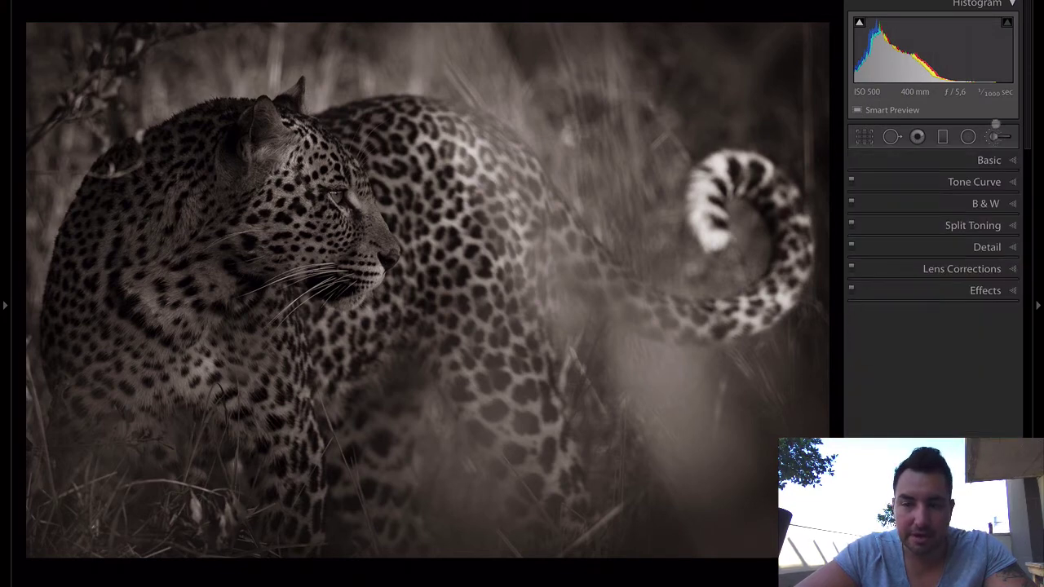
{"action": "left_click", "coordinate": [996, 137]}
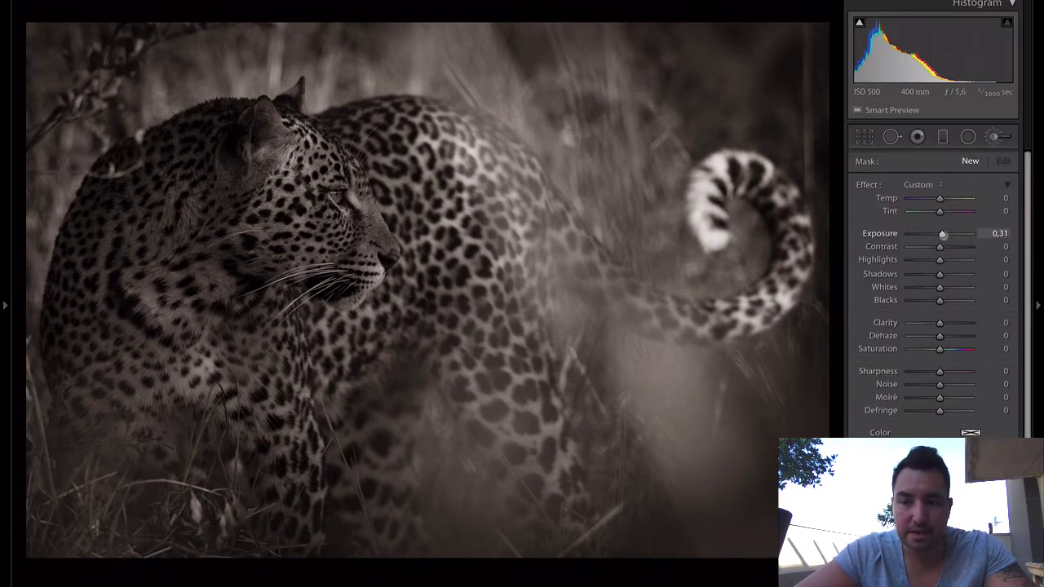
{"action": "double_click", "coordinate": [941, 234]}
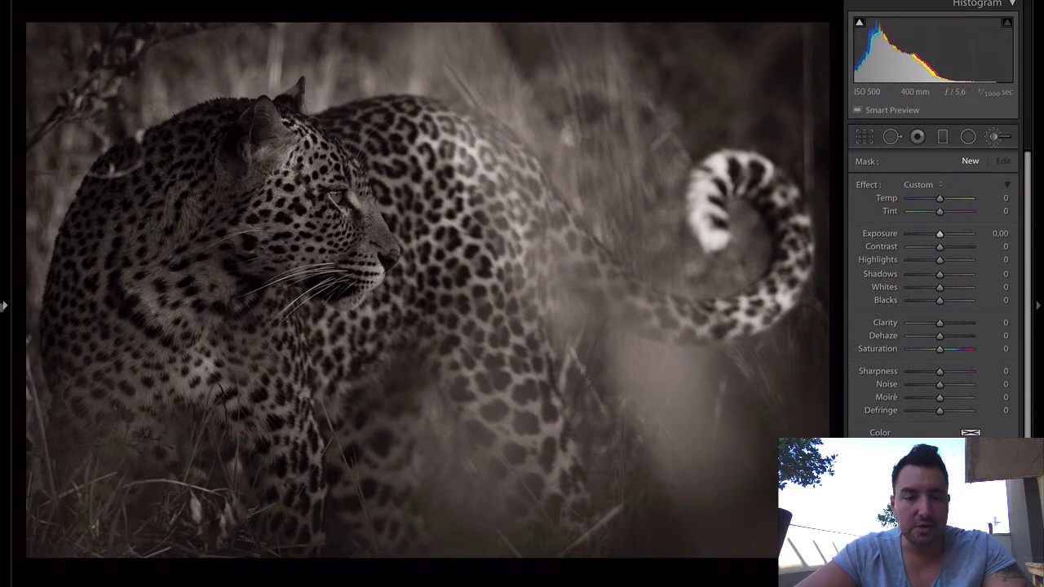
Step: Zoom the photo to 1:2 from the Navigator zoom list
{"action": "left_click", "coordinate": [5, 305]}
{"action": "left_click", "coordinate": [192, 7]}
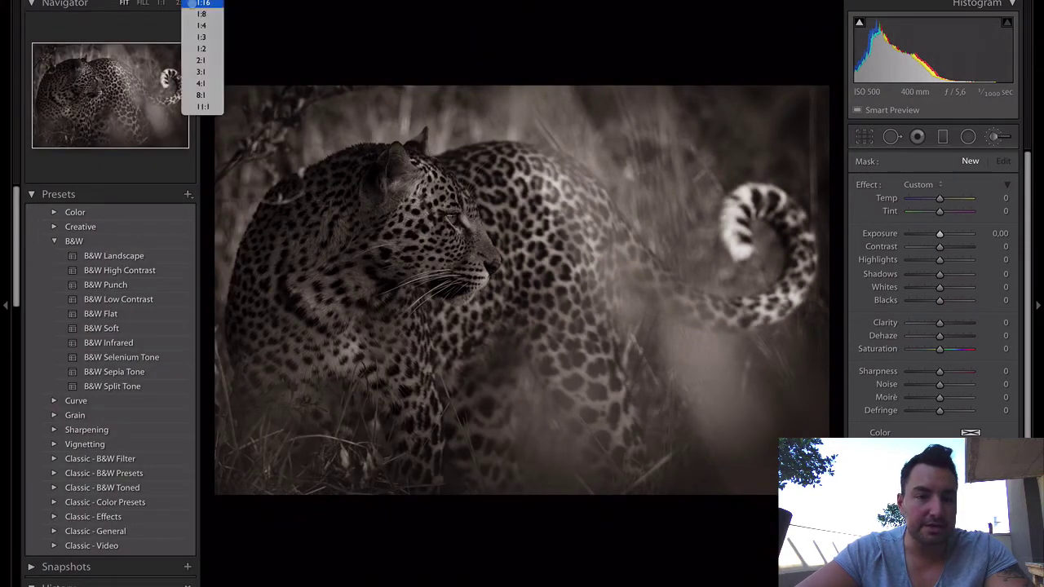
{"action": "left_click", "coordinate": [199, 55]}
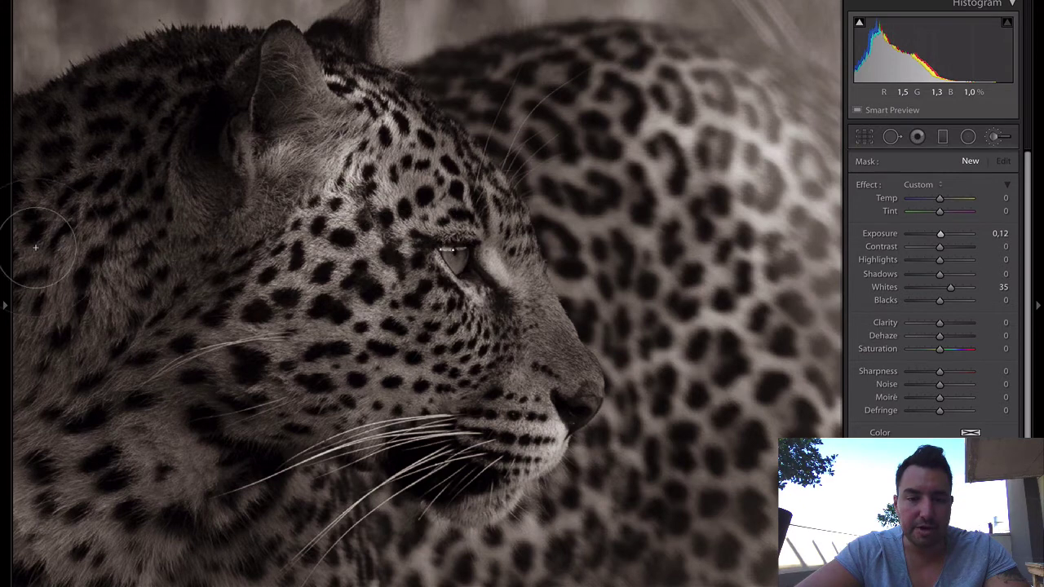
Step: Brush the leopard's head, then add a separate eye brush at Exposure 0.24 and Whites 46
{"action": "left_click", "coordinate": [343, 240]}
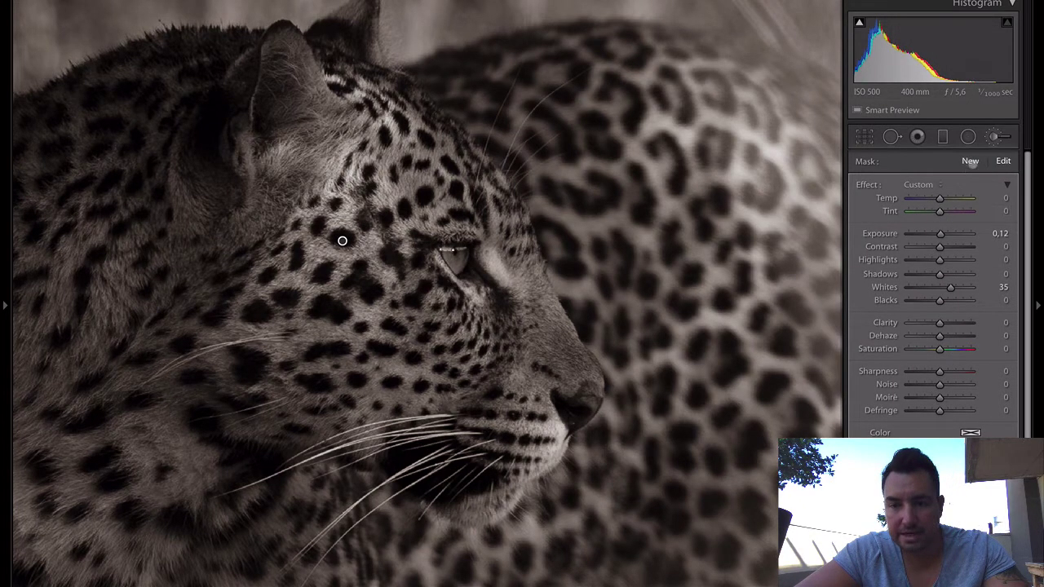
{"action": "left_click", "coordinate": [969, 160]}
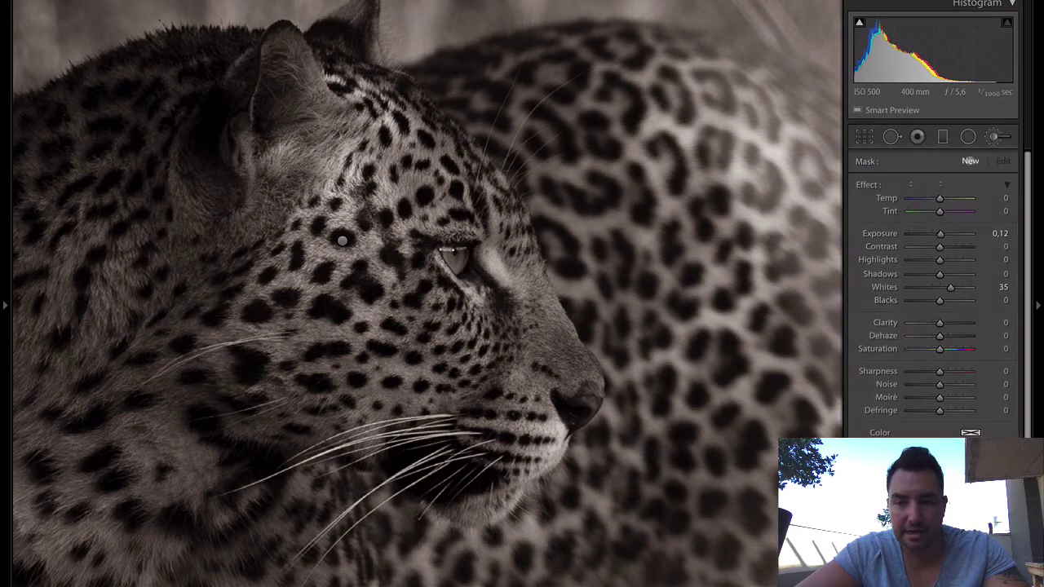
{"action": "left_click", "coordinate": [458, 266]}
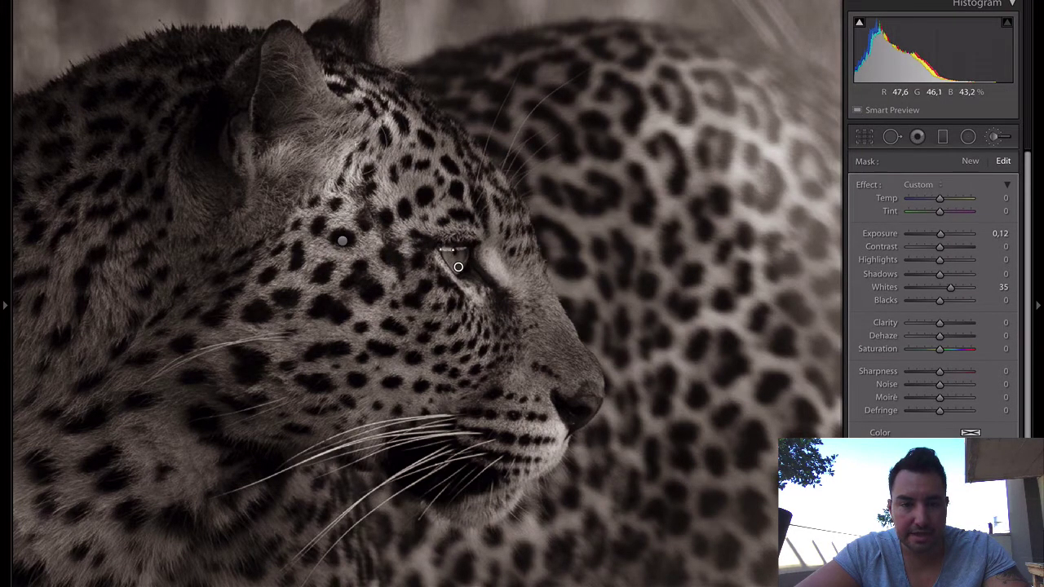
{"action": "mouse_move", "coordinate": [457, 244]}
{"action": "left_mouse_down"}
{"action": "mouse_move", "coordinate": [445, 261]}
{"action": "mouse_move", "coordinate": [481, 269]}
{"action": "mouse_move", "coordinate": [468, 262]}
{"action": "left_mouse_up"}
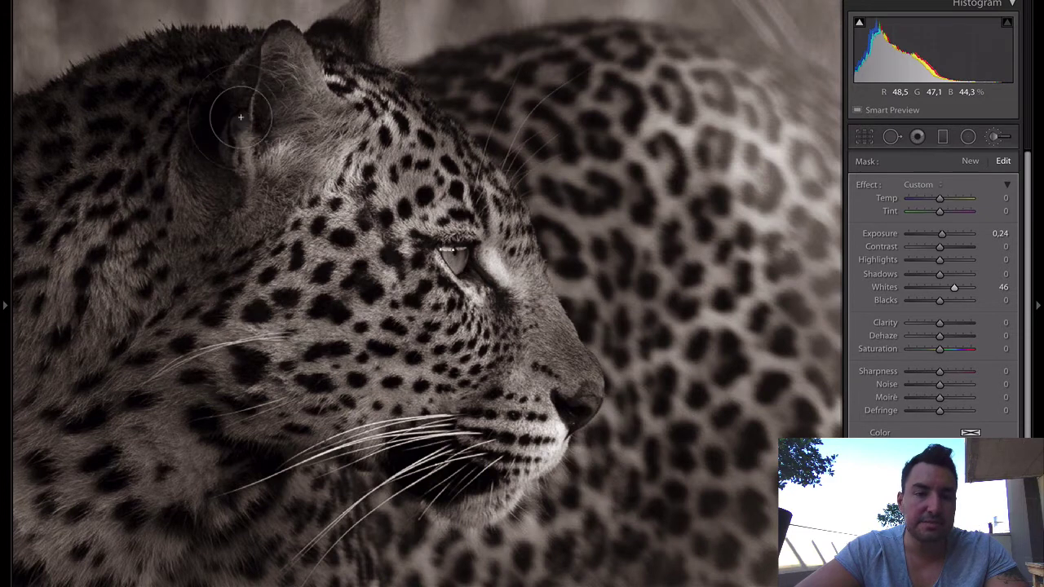
Step: Hide and re-show the adjustment pins to check the brushed face
{"action": "key", "text": "h"}
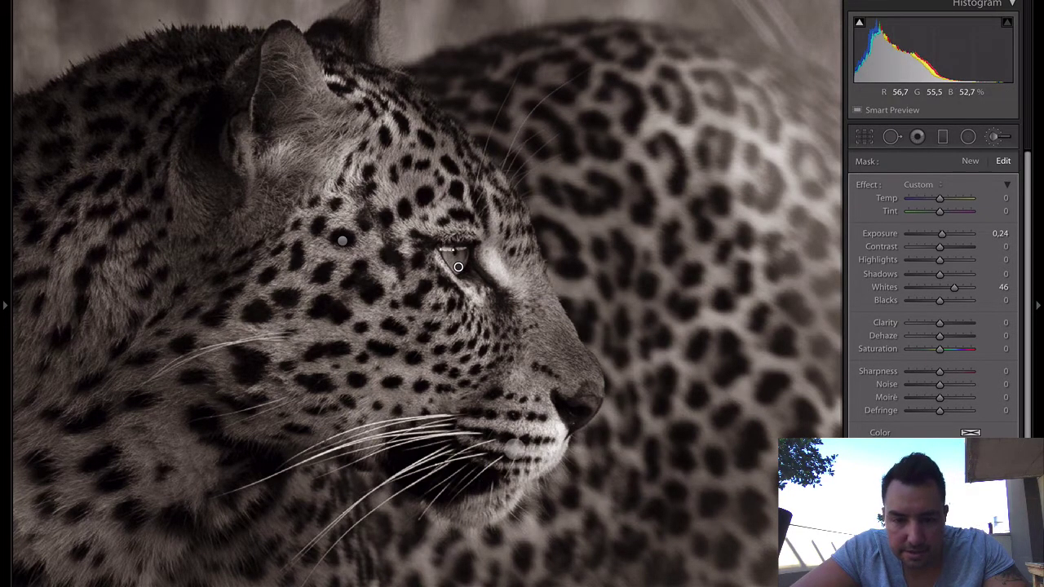
{"action": "key", "text": "h"}
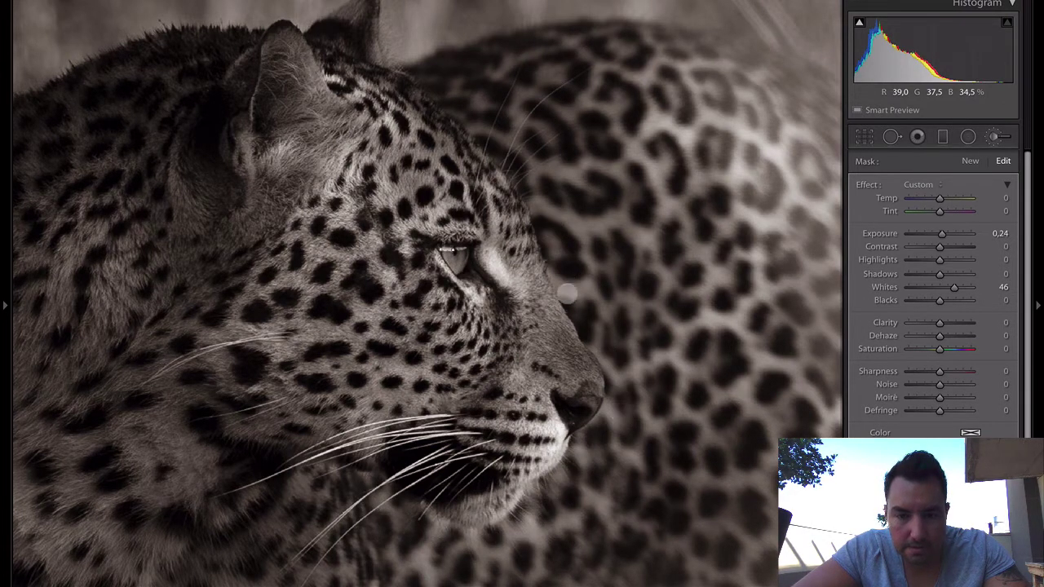
{"action": "key", "text": "h"}
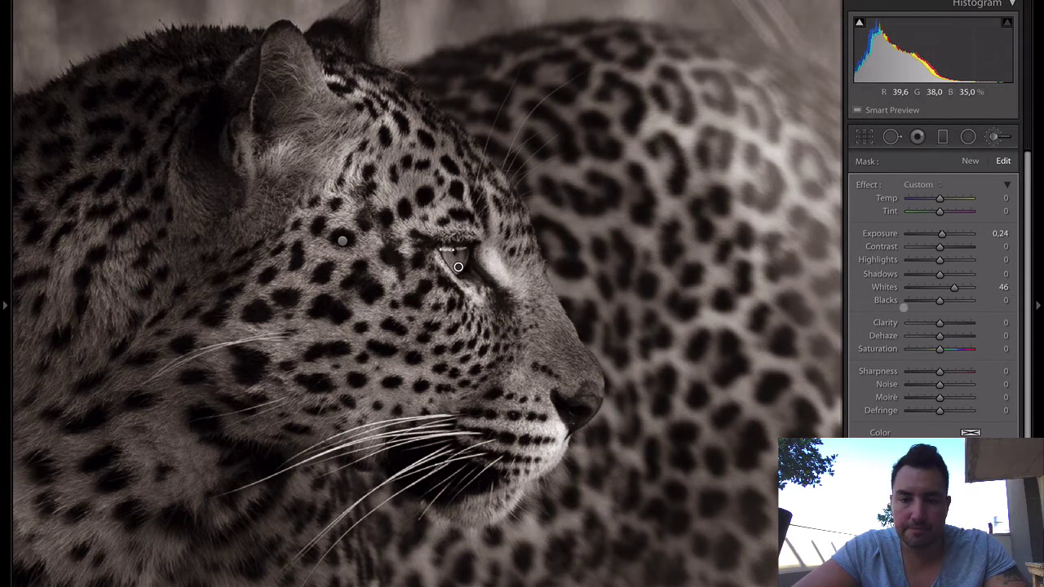
Step: Close the brush and zoom in to 3:1 centred on the leopard's eye
{"action": "key", "text": "k"}
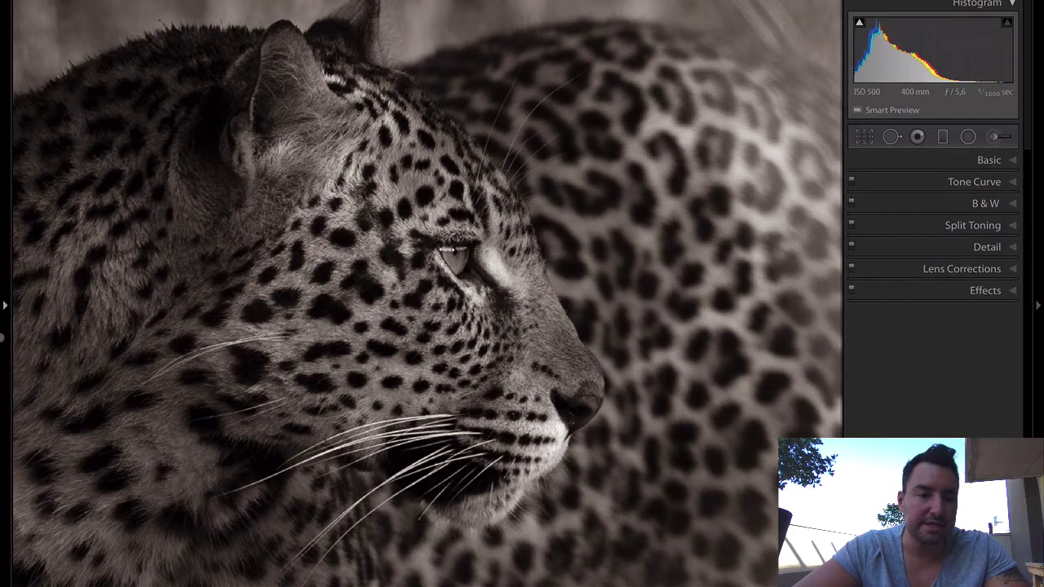
{"action": "mouse_move", "coordinate": [3, 340]}
{"action": "left_click", "coordinate": [181, 3]}
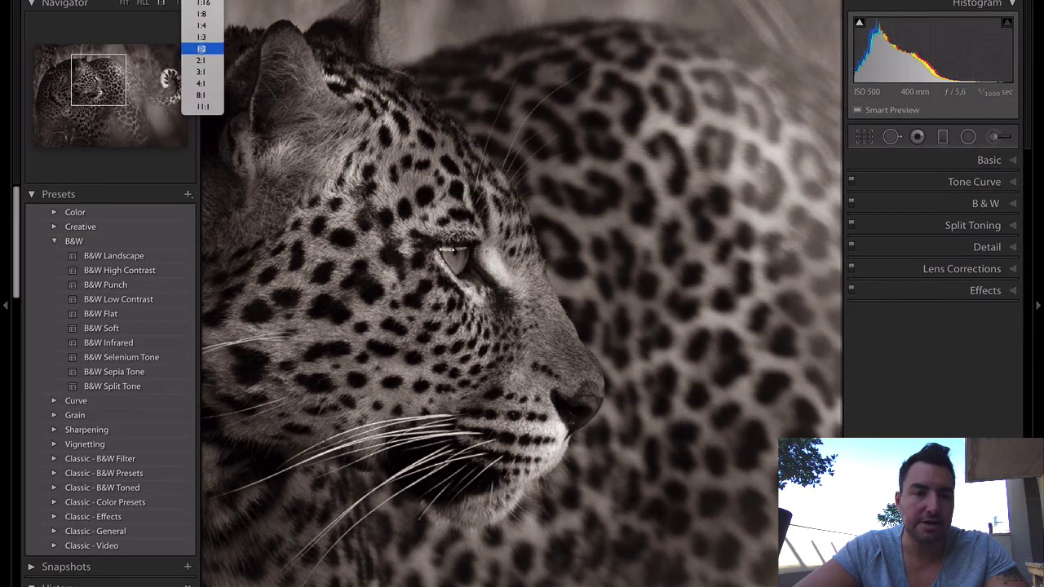
{"action": "left_click", "coordinate": [202, 66]}
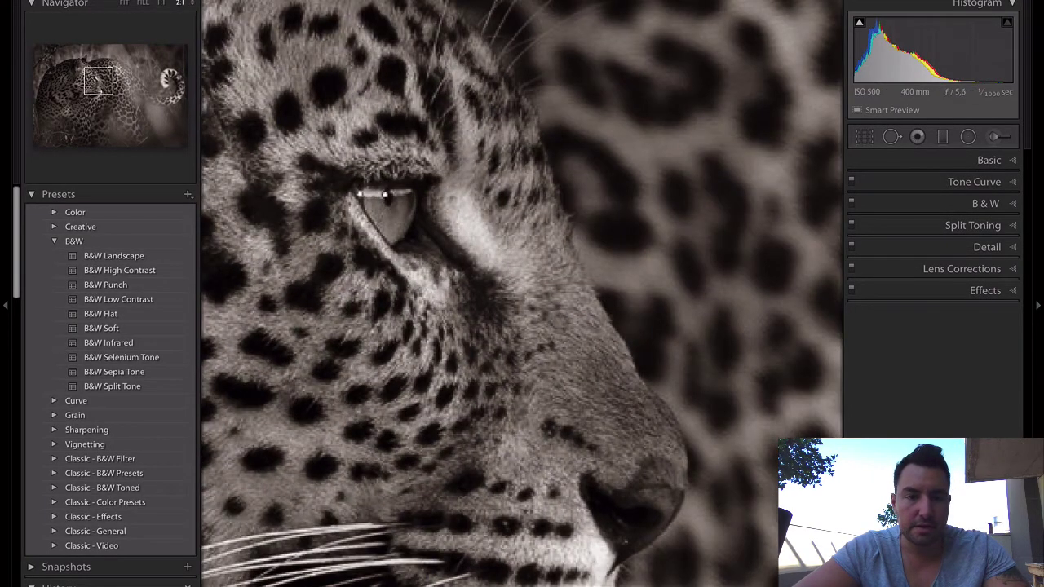
{"action": "left_click", "coordinate": [192, 4]}
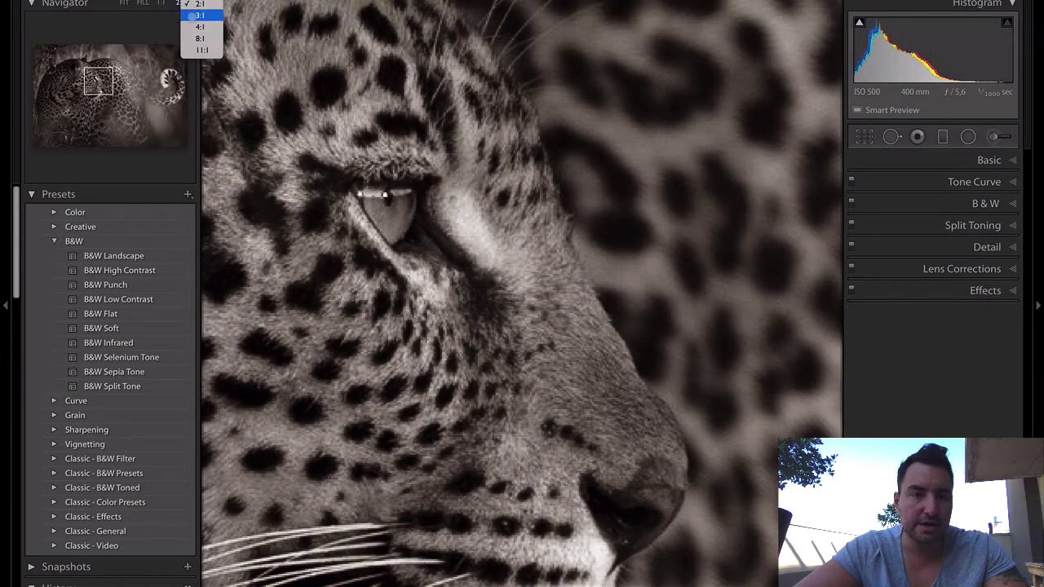
{"action": "left_click", "coordinate": [199, 16]}
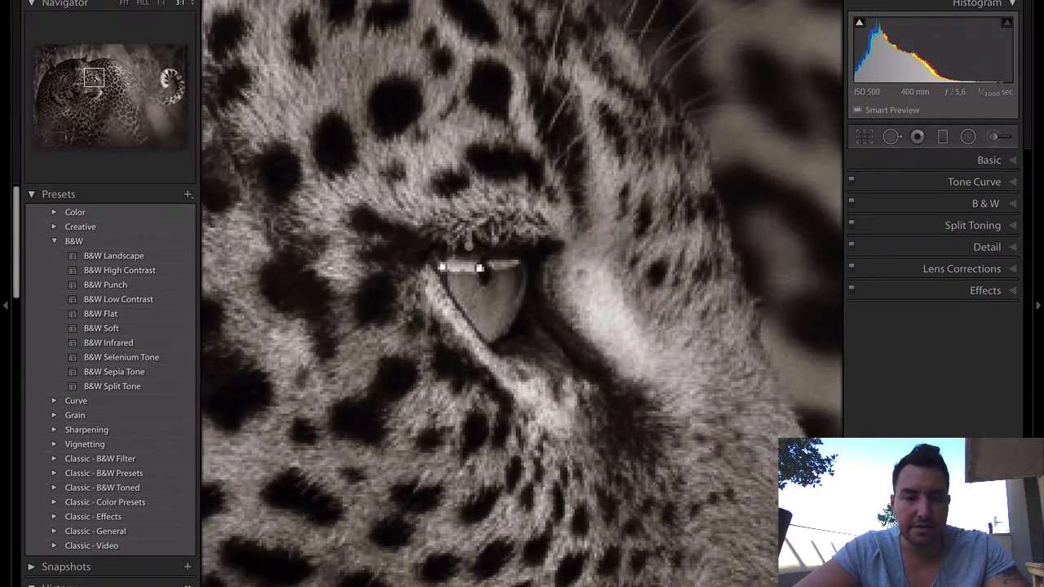
{"action": "left_click", "coordinate": [124, 3]}
{"action": "left_click", "coordinate": [449, 220]}
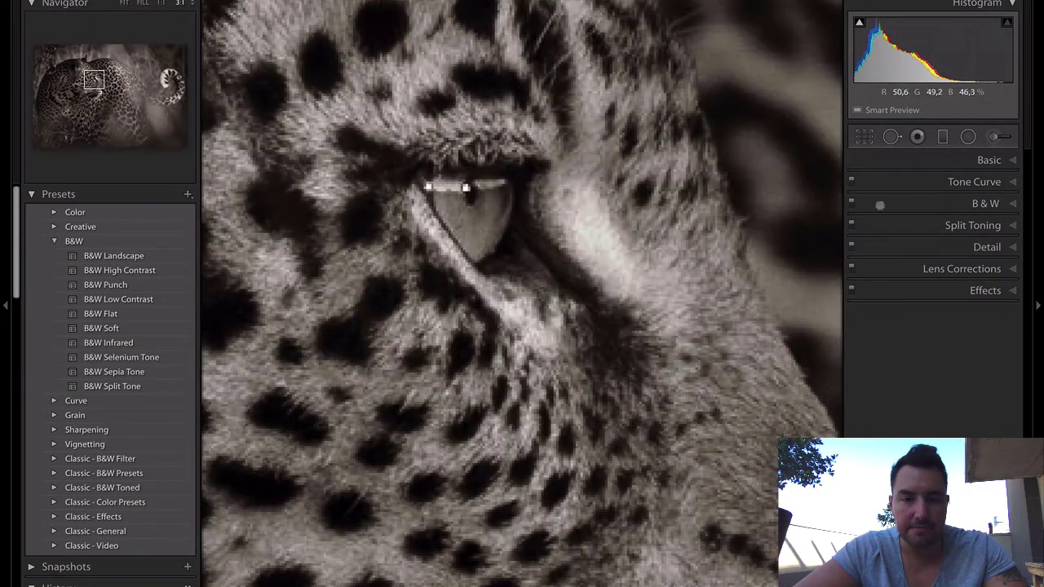
Step: Brush along the leopard's upper eyelid and raise the eye brush Exposure to 0.55
{"action": "key", "text": "k"}
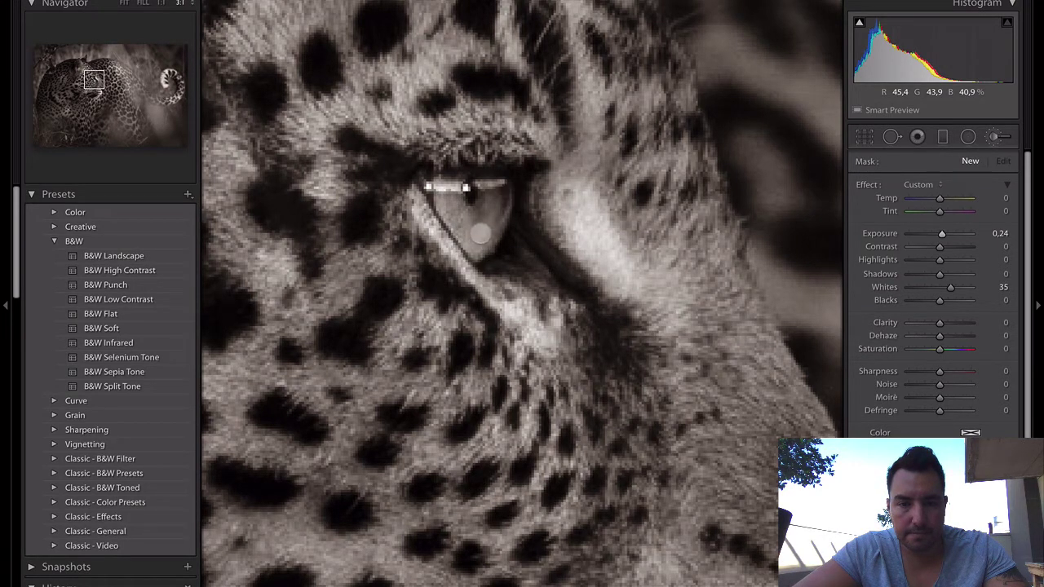
{"action": "left_click_drag", "start_coordinate": [498, 187], "coordinate": [486, 200]}
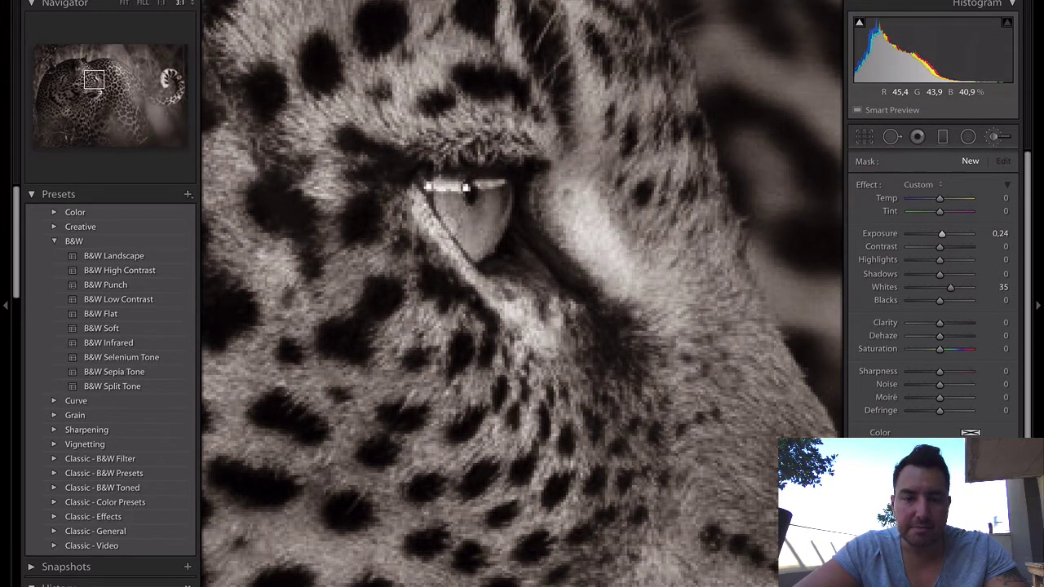
{"action": "left_click", "coordinate": [475, 258]}
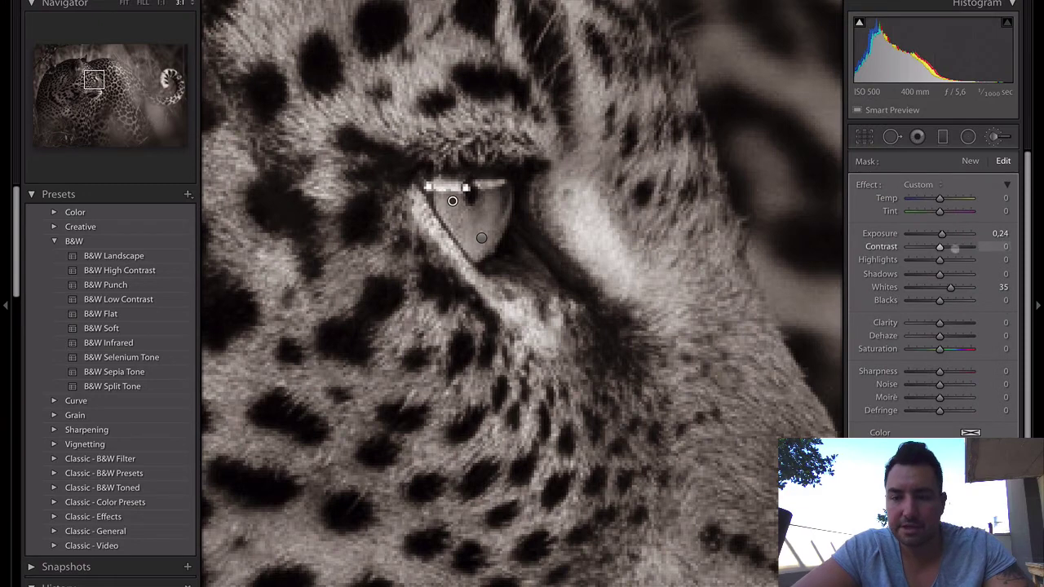
{"action": "left_click_drag", "start_coordinate": [941, 234], "coordinate": [942, 233]}
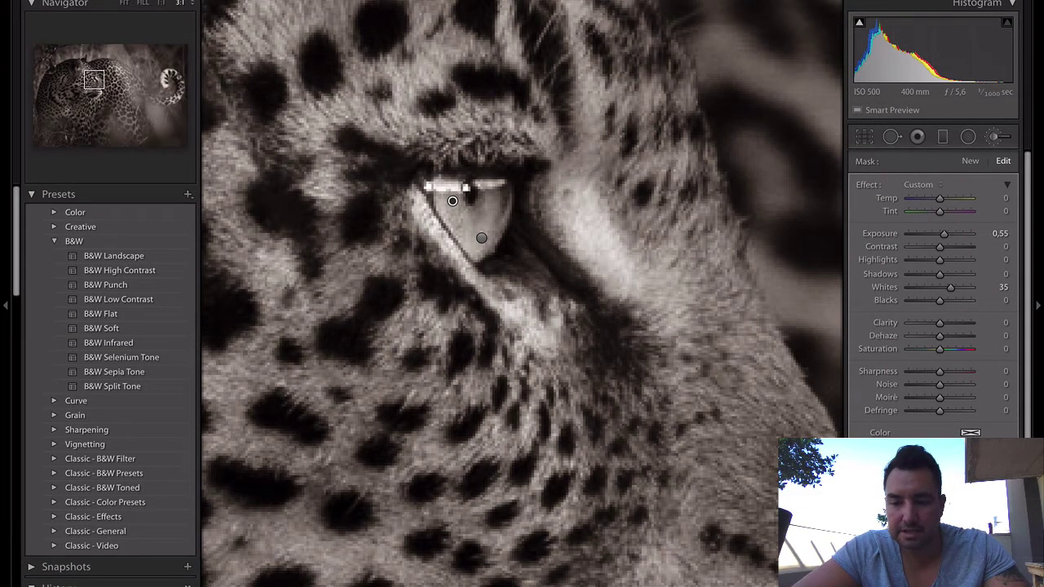
Step: Exit the brush, fit the whole photo with the side panel hidden, and start a −0.48 brush
{"action": "key", "text": "k"}
{"action": "key", "text": "z"}
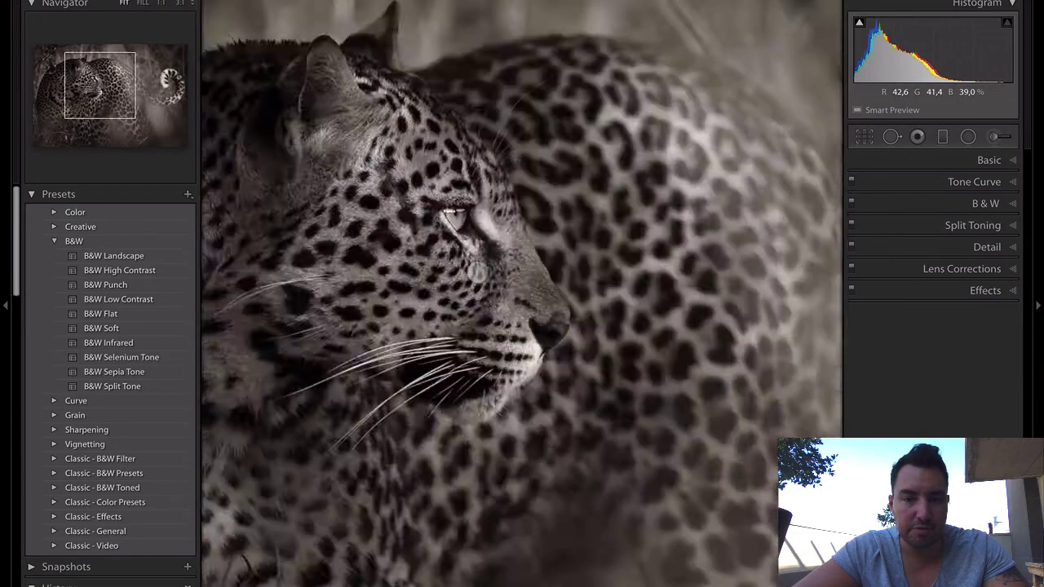
{"action": "key", "text": "F7"}
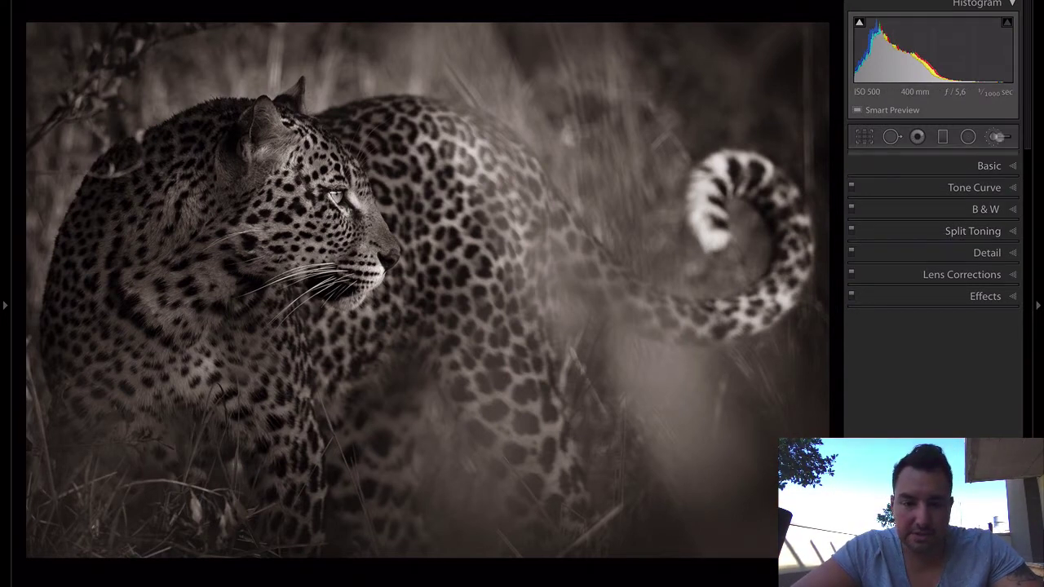
{"action": "left_click", "coordinate": [996, 136]}
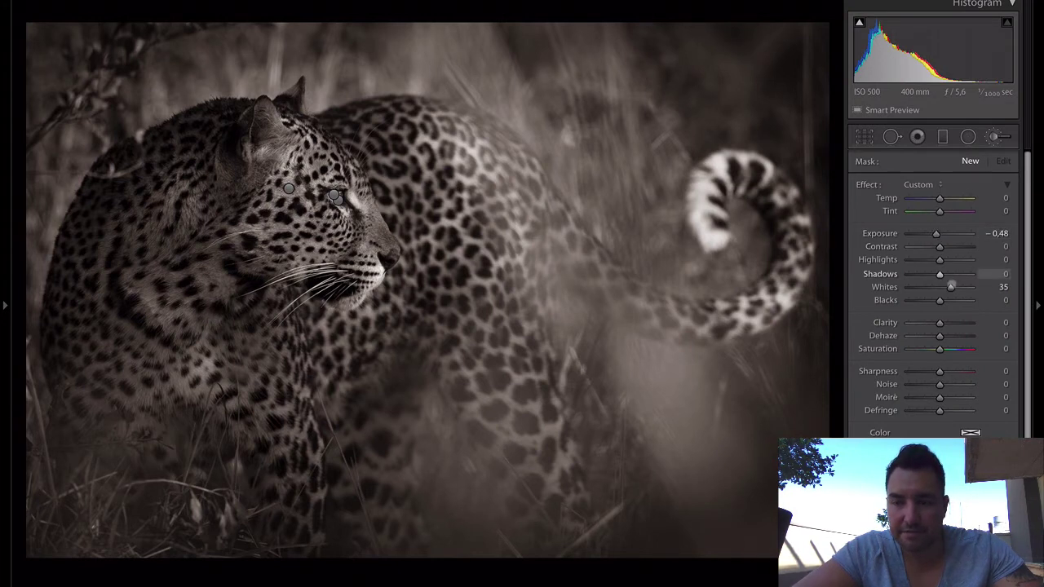
Step: Set the brush Blacks to −14 and darken the lower-left grass and the left and top edges
{"action": "left_click_drag", "start_coordinate": [939, 300], "coordinate": [933, 300]}
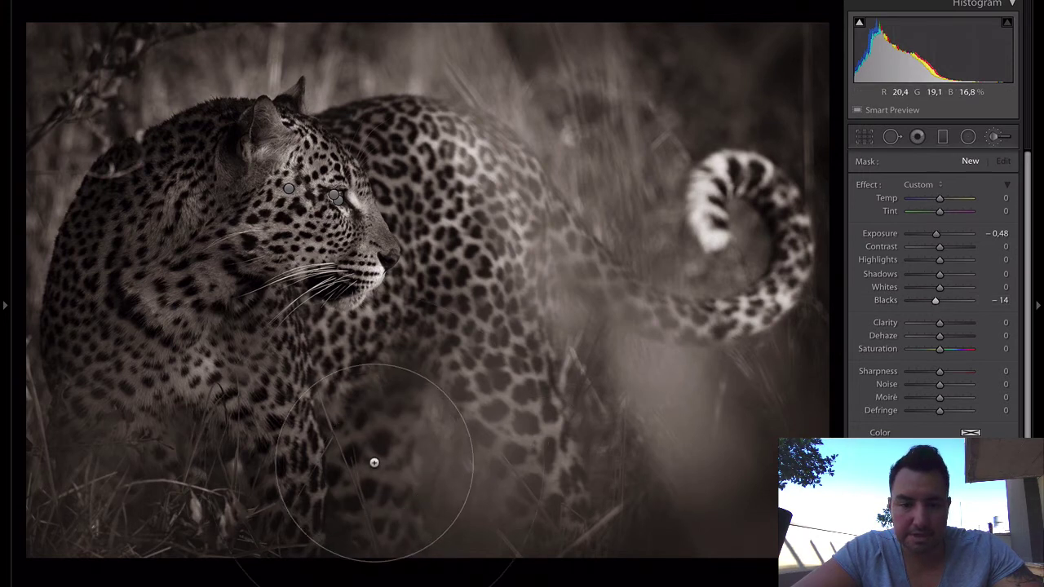
{"action": "mouse_move", "coordinate": [223, 489]}
{"action": "left_mouse_down"}
{"action": "mouse_move", "coordinate": [174, 535]}
{"action": "mouse_move", "coordinate": [35, 524]}
{"action": "mouse_move", "coordinate": [199, 547]}
{"action": "mouse_move", "coordinate": [429, 541]}
{"action": "mouse_move", "coordinate": [507, 575]}
{"action": "mouse_move", "coordinate": [571, 571]}
{"action": "left_mouse_up"}
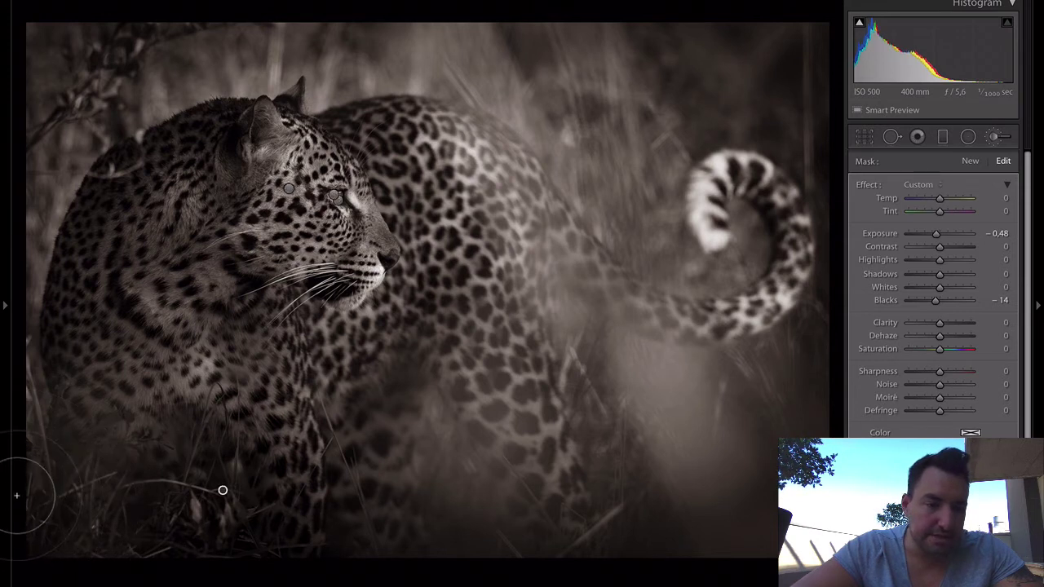
{"action": "mouse_move", "coordinate": [4, 302]}
{"action": "left_mouse_down"}
{"action": "mouse_move", "coordinate": [33, 188]}
{"action": "mouse_move", "coordinate": [28, 51]}
{"action": "mouse_move", "coordinate": [112, 16]}
{"action": "mouse_move", "coordinate": [220, 8]}
{"action": "left_mouse_up"}
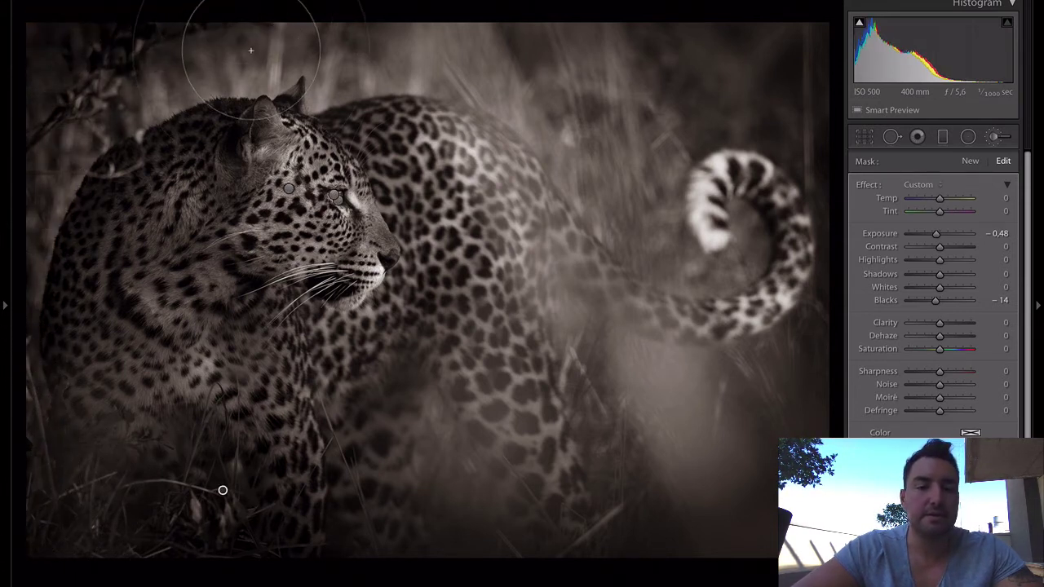
{"action": "mouse_move", "coordinate": [134, 39]}
{"action": "left_mouse_down"}
{"action": "mouse_move", "coordinate": [147, 17]}
{"action": "mouse_move", "coordinate": [774, 14]}
{"action": "left_mouse_up"}
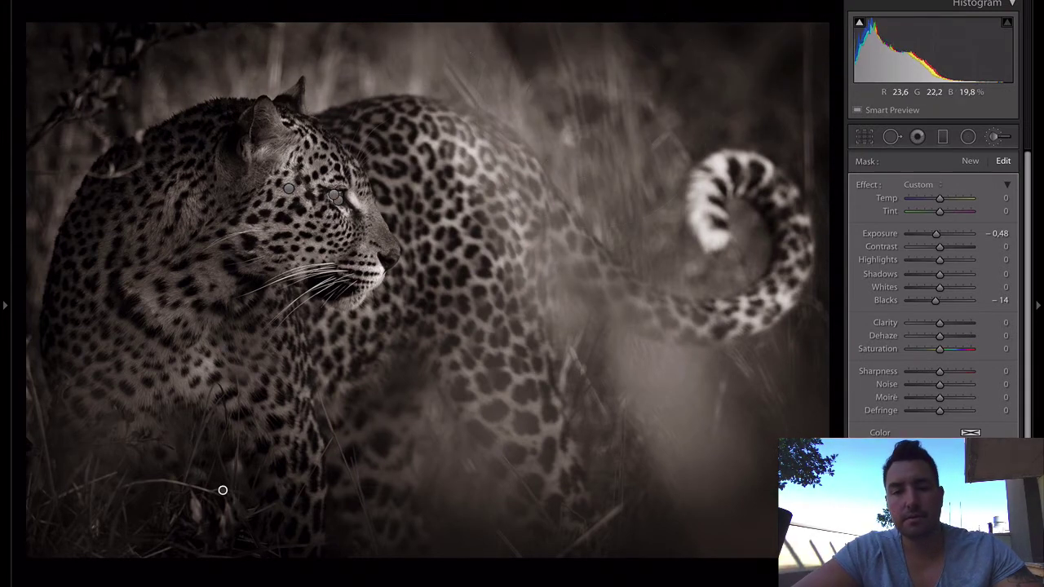
Step: With a smaller new brush, darken the hazy strip along the bottom and finish brushing
{"action": "key", "text": "bracketleft"}
{"action": "key", "text": "bracketleft"}
{"action": "key", "text": "bracketleft"}
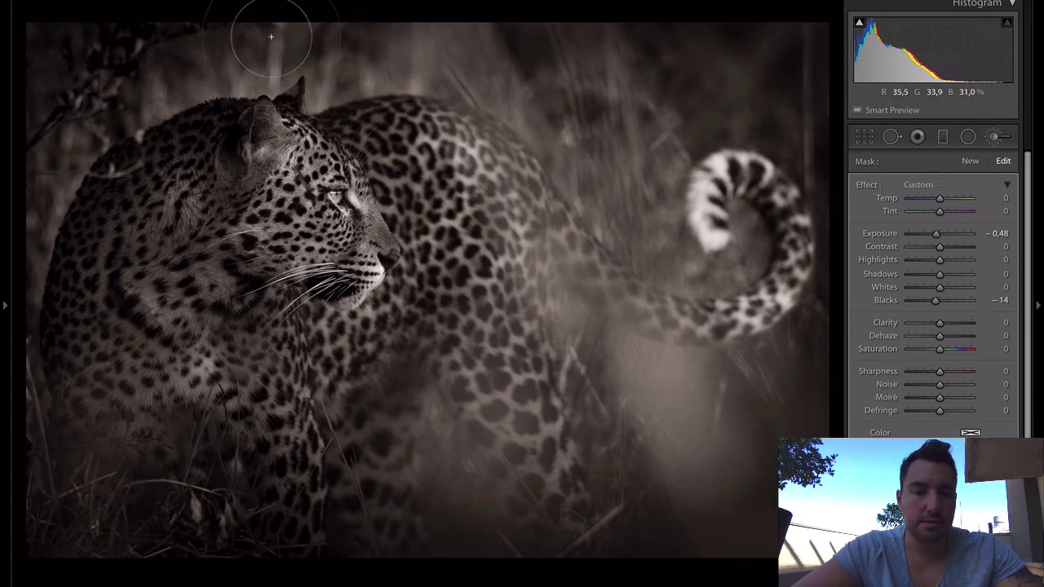
{"action": "key", "text": "bracketleft"}
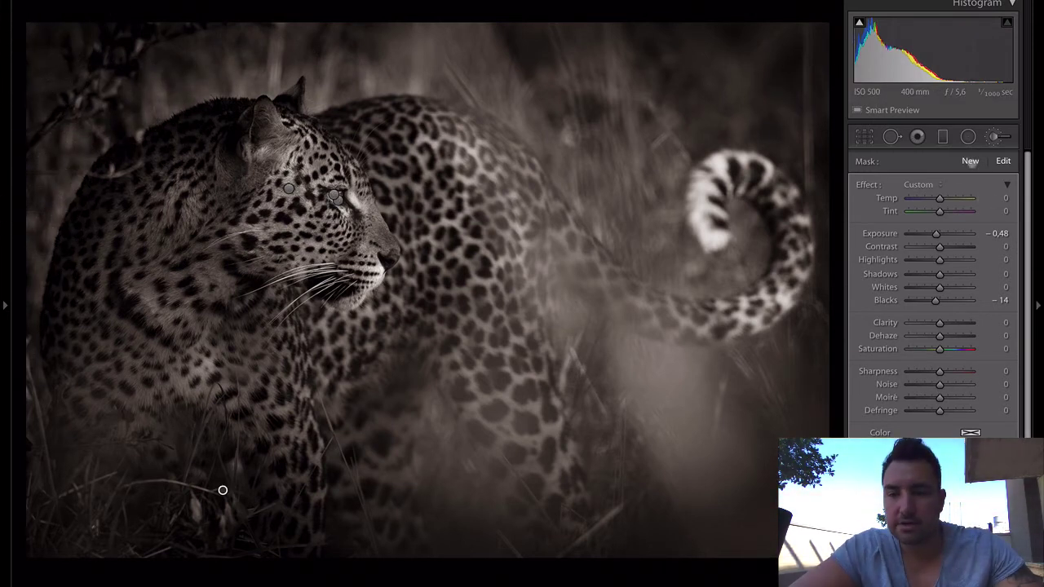
{"action": "left_click", "coordinate": [969, 161]}
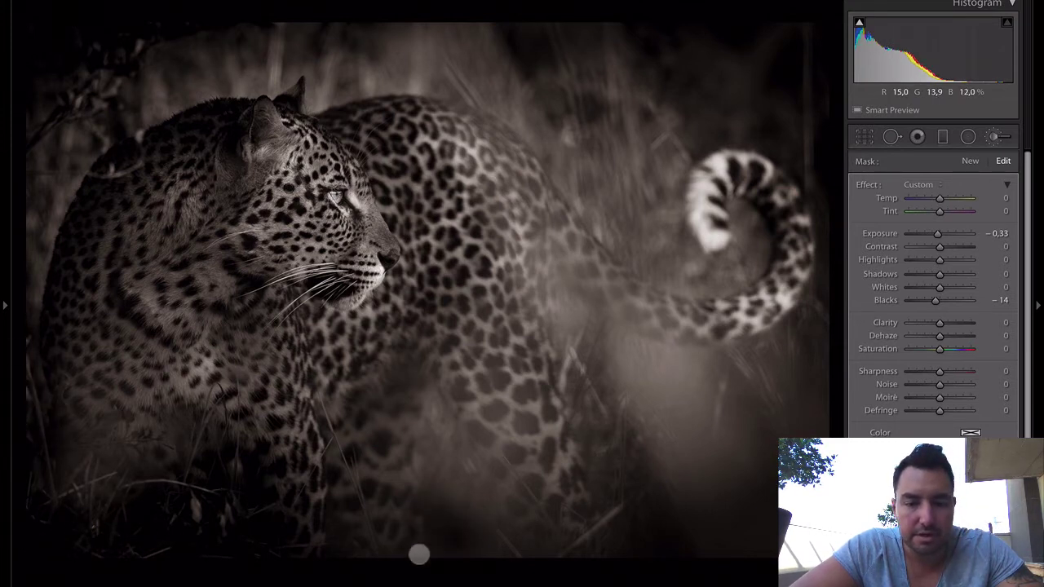
{"action": "mouse_move", "coordinate": [514, 556]}
{"action": "left_mouse_down"}
{"action": "mouse_move", "coordinate": [459, 549]}
{"action": "mouse_move", "coordinate": [449, 475]}
{"action": "mouse_move", "coordinate": [463, 522]}
{"action": "mouse_move", "coordinate": [448, 491]}
{"action": "mouse_move", "coordinate": [455, 508]}
{"action": "mouse_move", "coordinate": [568, 579]}
{"action": "mouse_move", "coordinate": [583, 560]}
{"action": "left_mouse_up"}
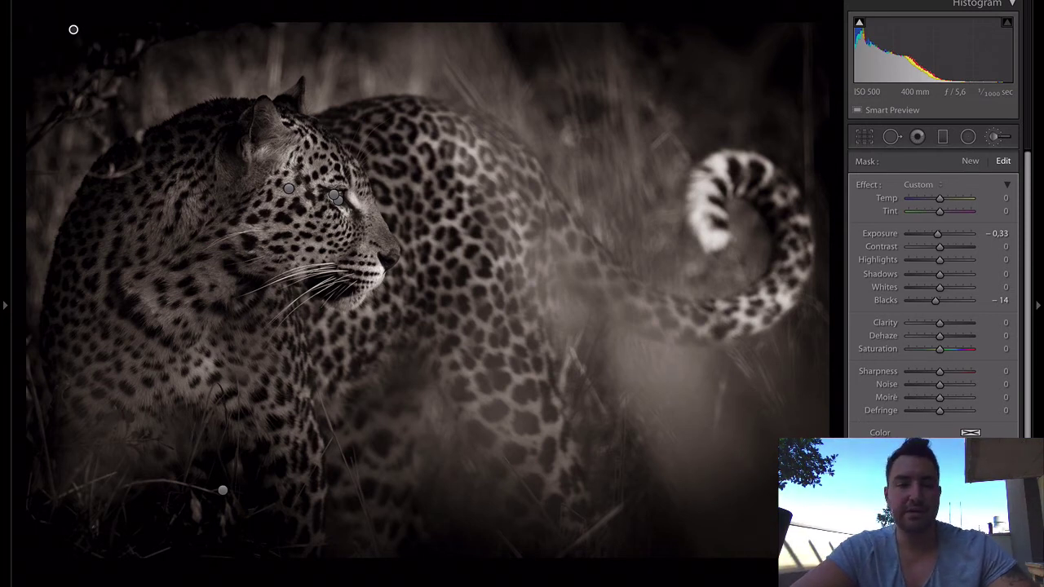
{"action": "key", "text": "k"}
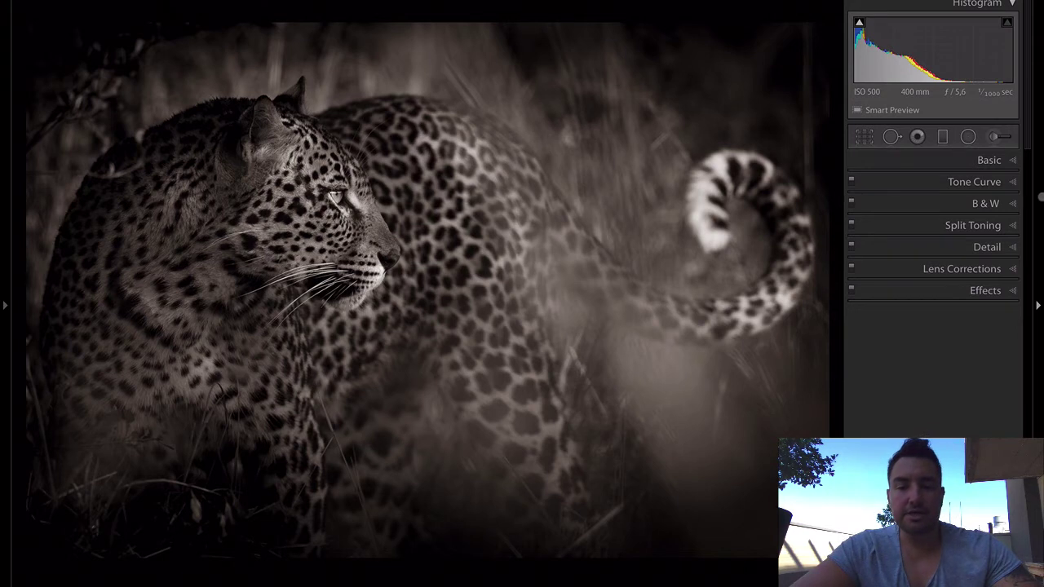
Step: Raise the global Whites to +40 in the Basic panel to brighten the coat and tail
{"action": "left_click", "coordinate": [998, 160]}
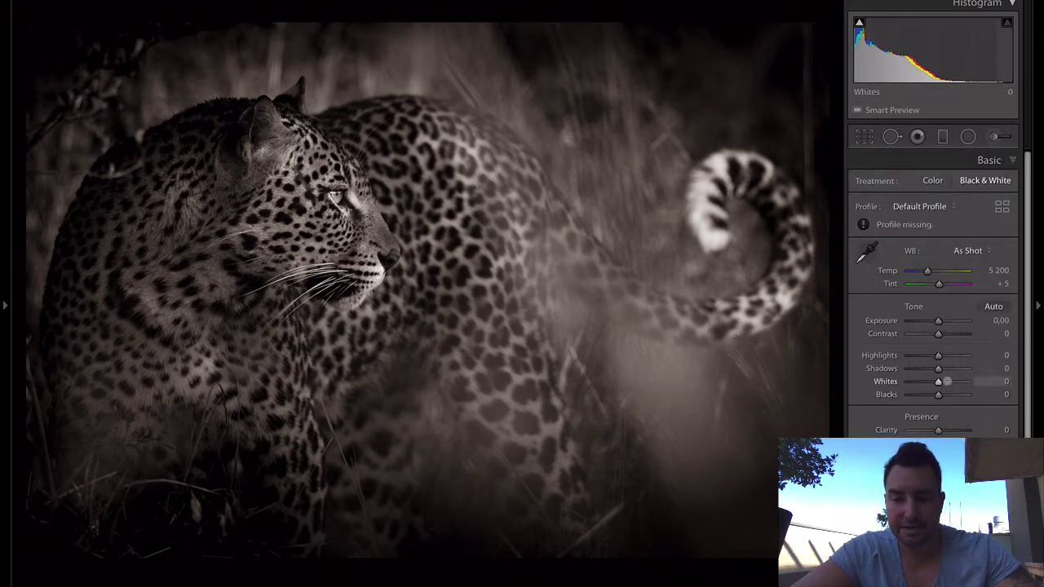
{"action": "left_click", "coordinate": [947, 381]}
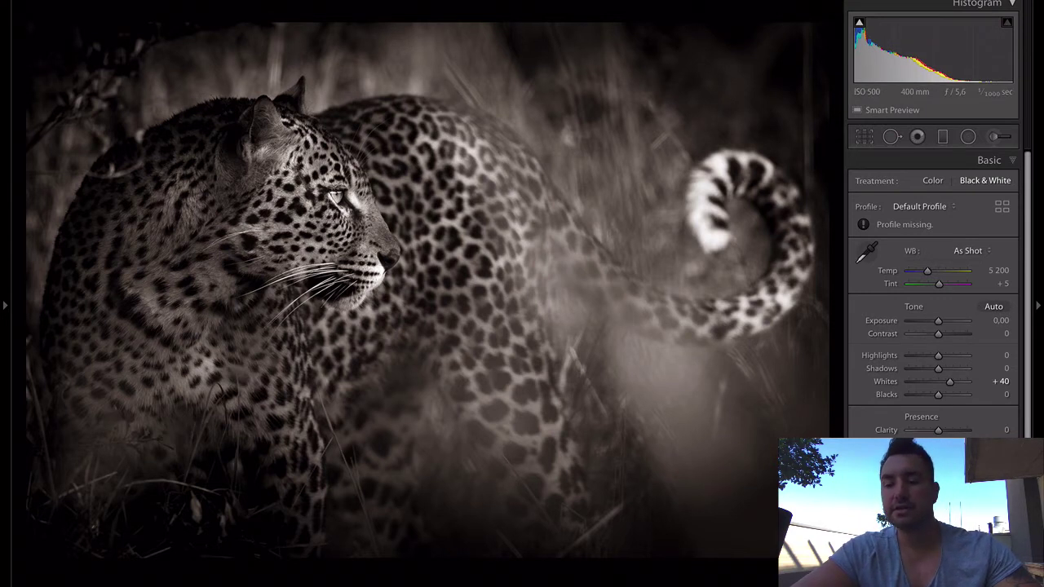
{"action": "left_click", "coordinate": [972, 161]}
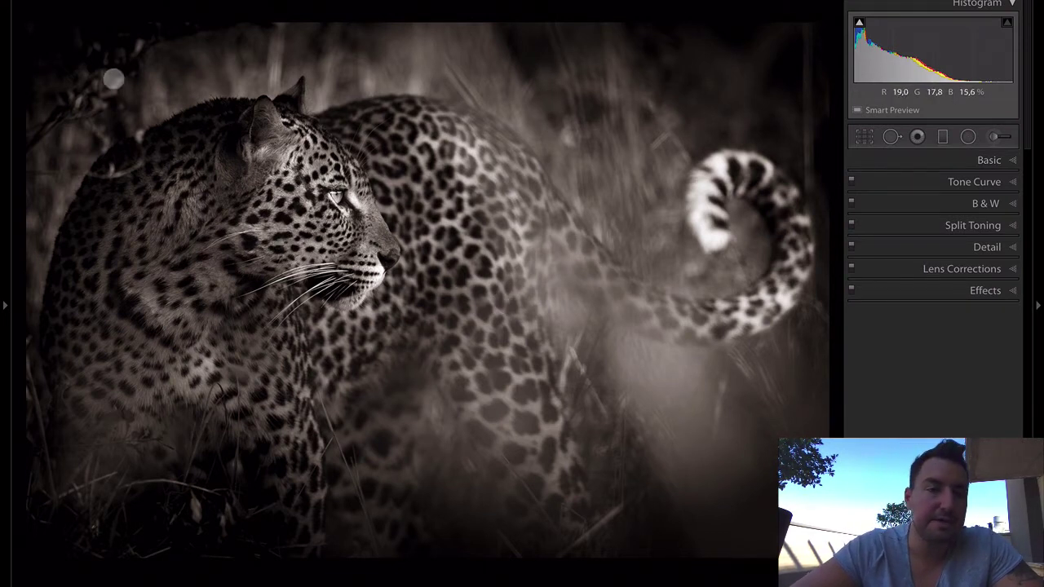
Step: Check fur detail at 1:1, bring back the Navigator panel and zoom in on the leopard's head
{"action": "left_click", "coordinate": [109, 141]}
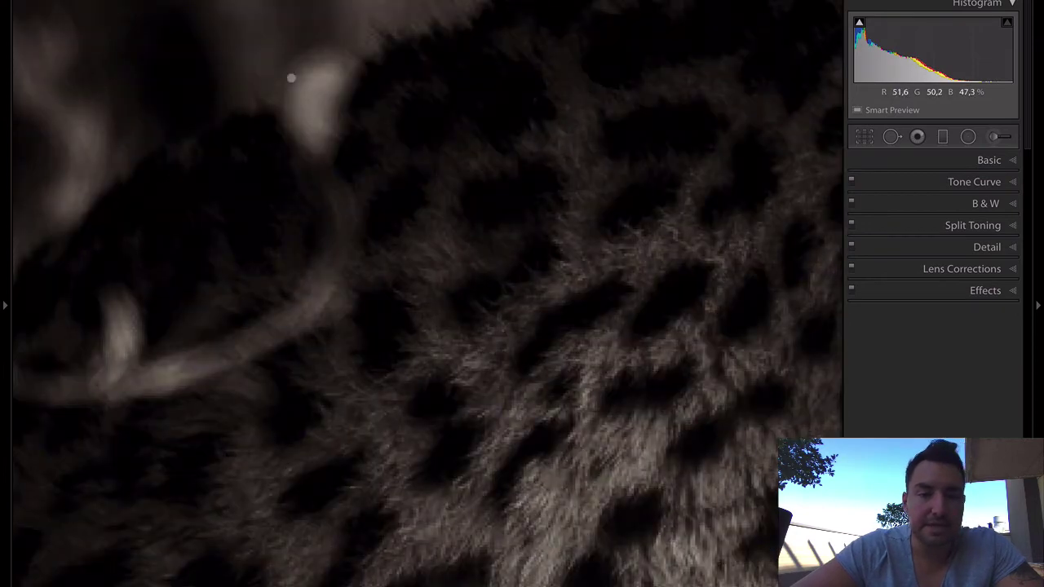
{"action": "left_click", "coordinate": [325, 109]}
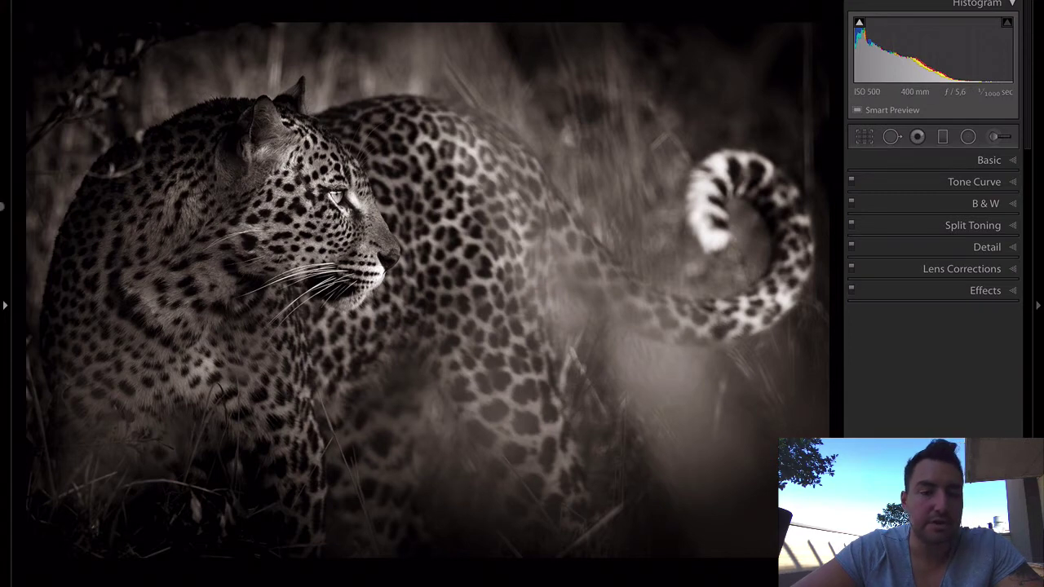
{"action": "left_click", "coordinate": [2, 211]}
{"action": "left_click", "coordinate": [189, 5]}
{"action": "left_click", "coordinate": [203, 3]}
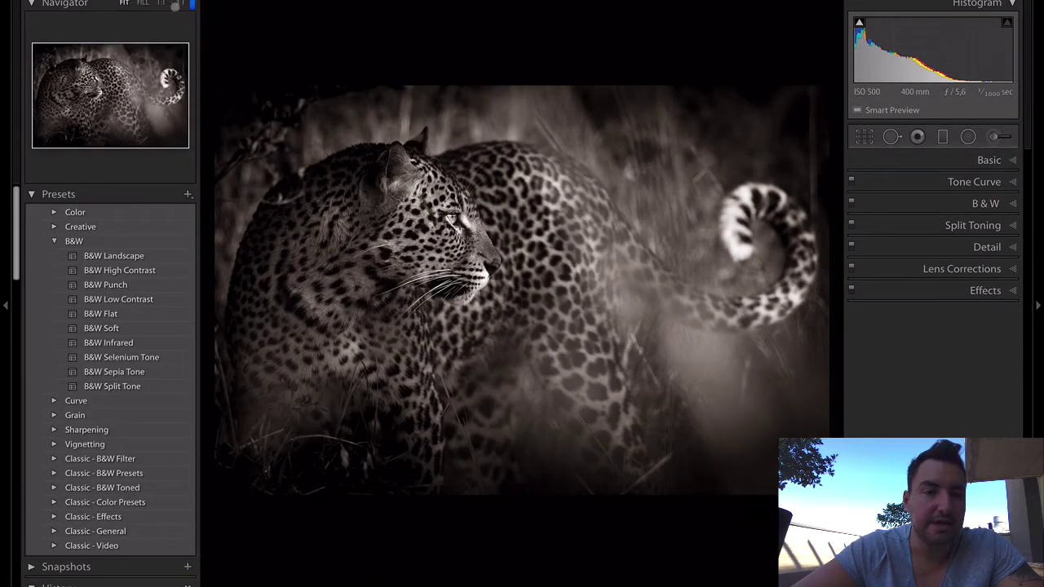
{"action": "left_click", "coordinate": [64, 72]}
{"action": "key", "text": "z"}
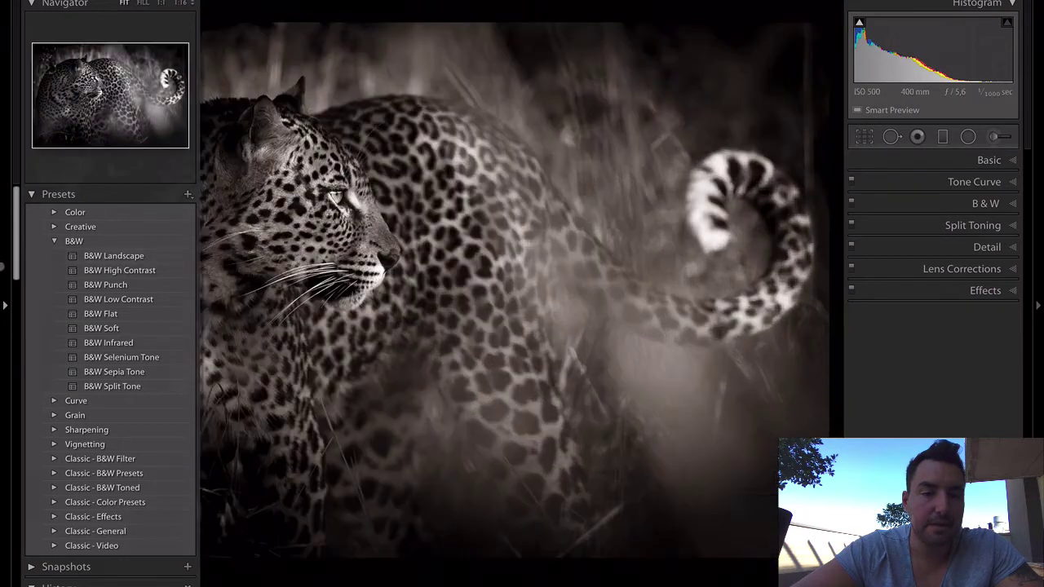
{"action": "key", "text": "F7"}
{"action": "left_click", "coordinate": [239, 130]}
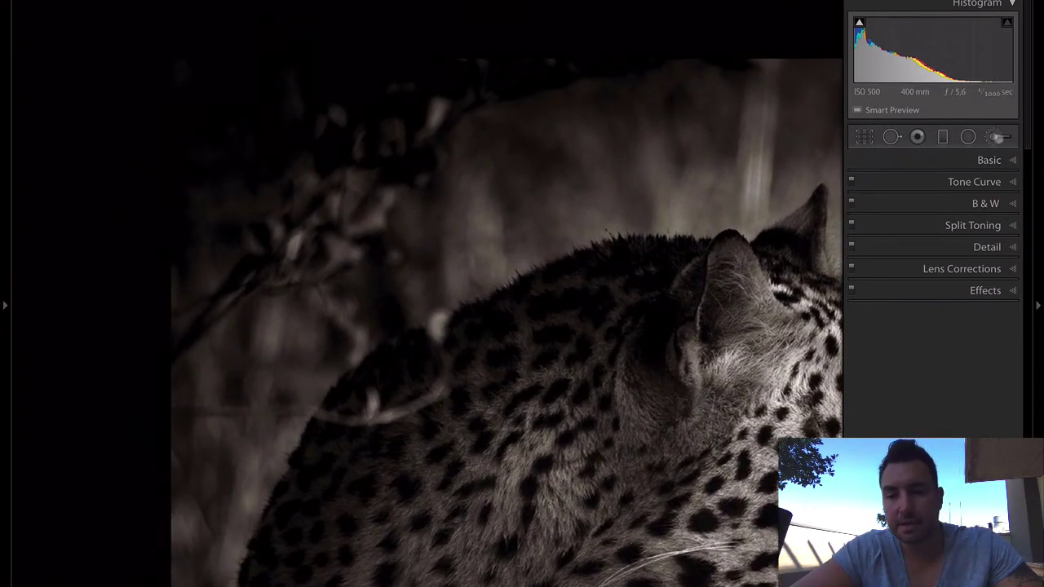
Step: Start an Adjustment Brush at Exposure −0.99 with Blacks reset to 0
{"action": "left_click", "coordinate": [997, 137]}
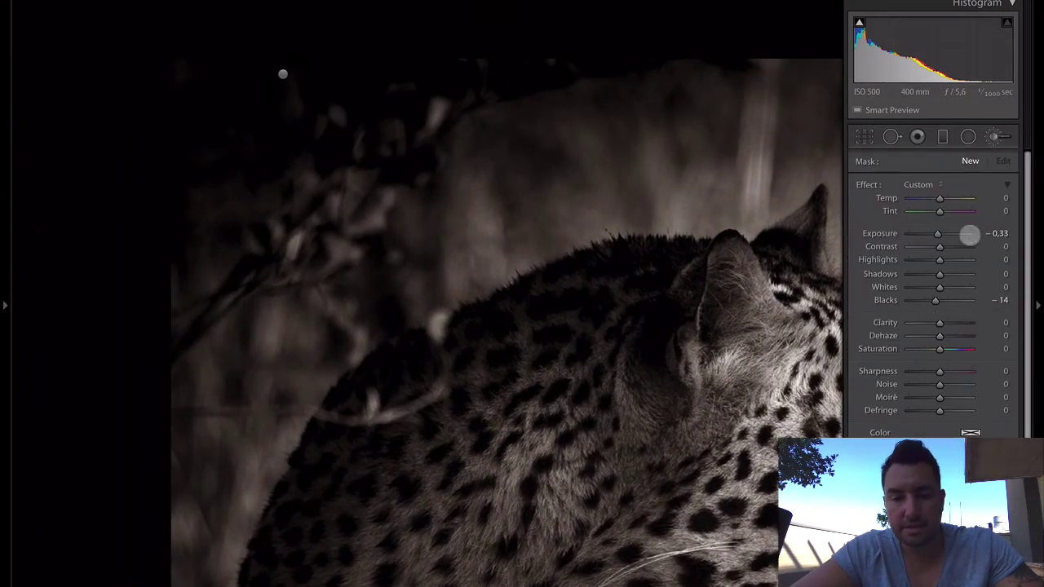
{"action": "left_click_drag", "start_coordinate": [932, 234], "coordinate": [931, 234]}
{"action": "double_click", "coordinate": [936, 300]}
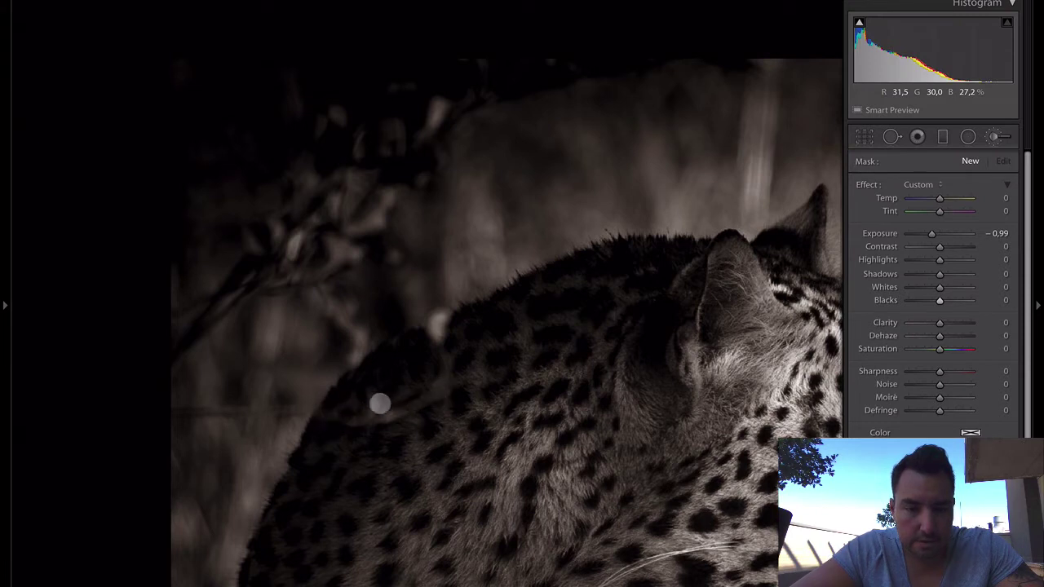
Step: Paint darkness along the leopard's back edge and the grass at the bottom of the photo
{"action": "left_click", "coordinate": [405, 403]}
{"action": "left_click_drag", "start_coordinate": [405, 403], "coordinate": [381, 421]}
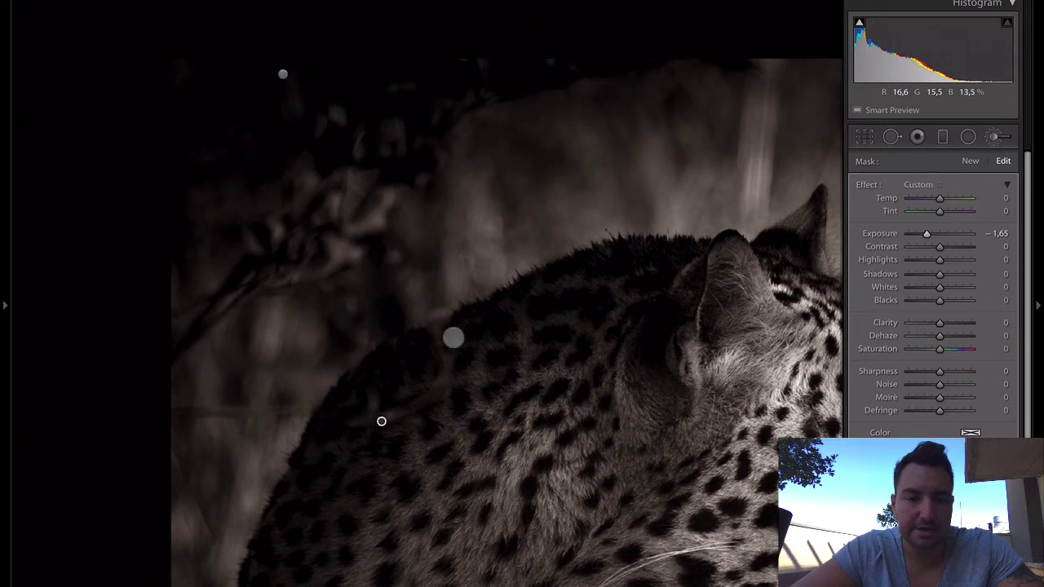
{"action": "scroll", "coordinate": [282, 74], "scroll_direction": "down", "scroll_amount": 5}
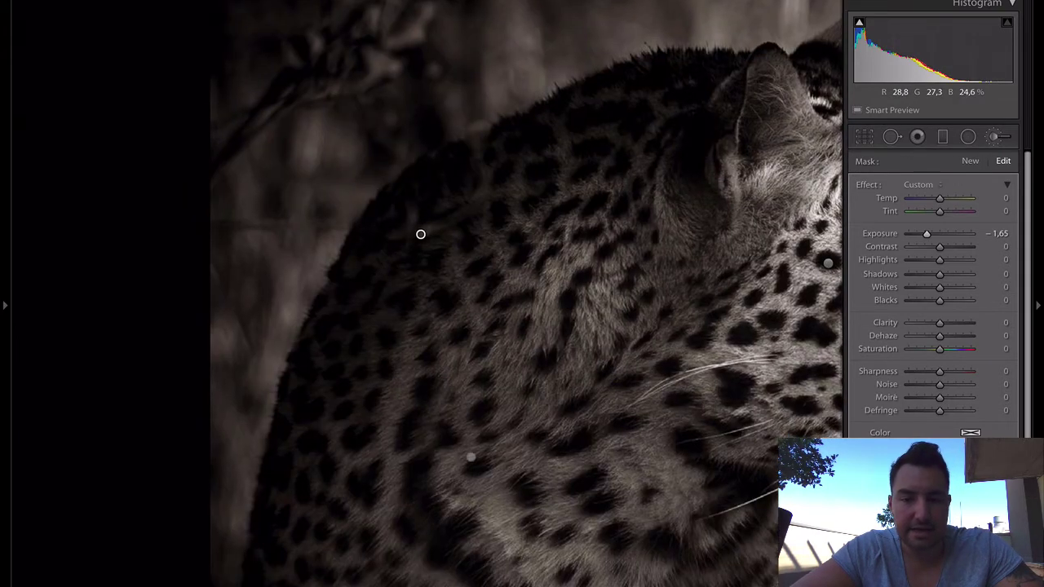
{"action": "scroll", "coordinate": [258, 48], "scroll_direction": "down", "scroll_amount": 10}
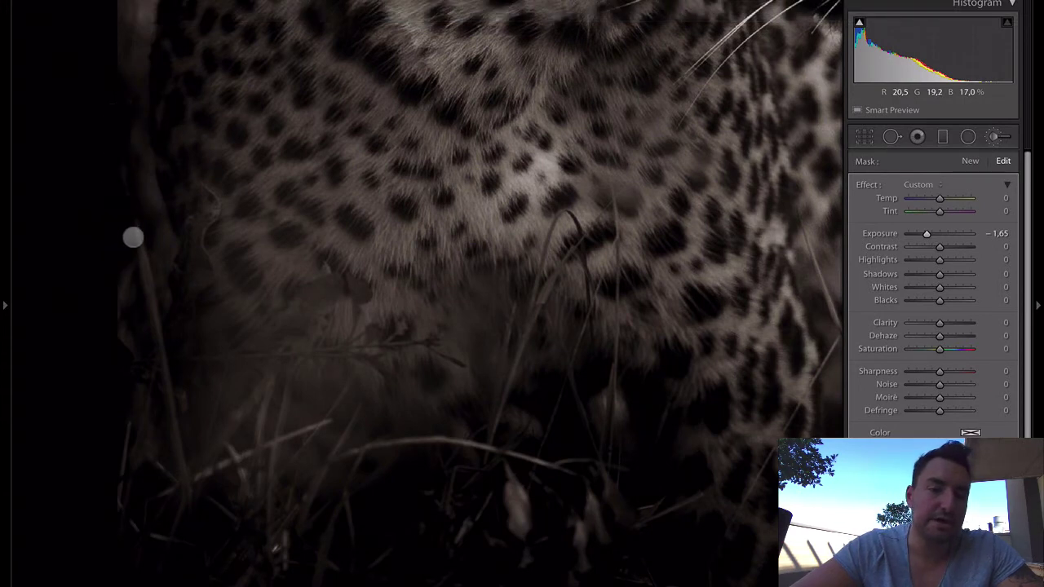
{"action": "mouse_move", "coordinate": [531, 497]}
{"action": "left_mouse_down"}
{"action": "mouse_move", "coordinate": [494, 377]}
{"action": "mouse_move", "coordinate": [484, 368]}
{"action": "mouse_move", "coordinate": [476, 388]}
{"action": "mouse_move", "coordinate": [495, 425]}
{"action": "mouse_move", "coordinate": [552, 392]}
{"action": "mouse_move", "coordinate": [550, 380]}
{"action": "mouse_move", "coordinate": [529, 459]}
{"action": "mouse_move", "coordinate": [557, 244]}
{"action": "mouse_move", "coordinate": [566, 366]}
{"action": "left_mouse_up"}
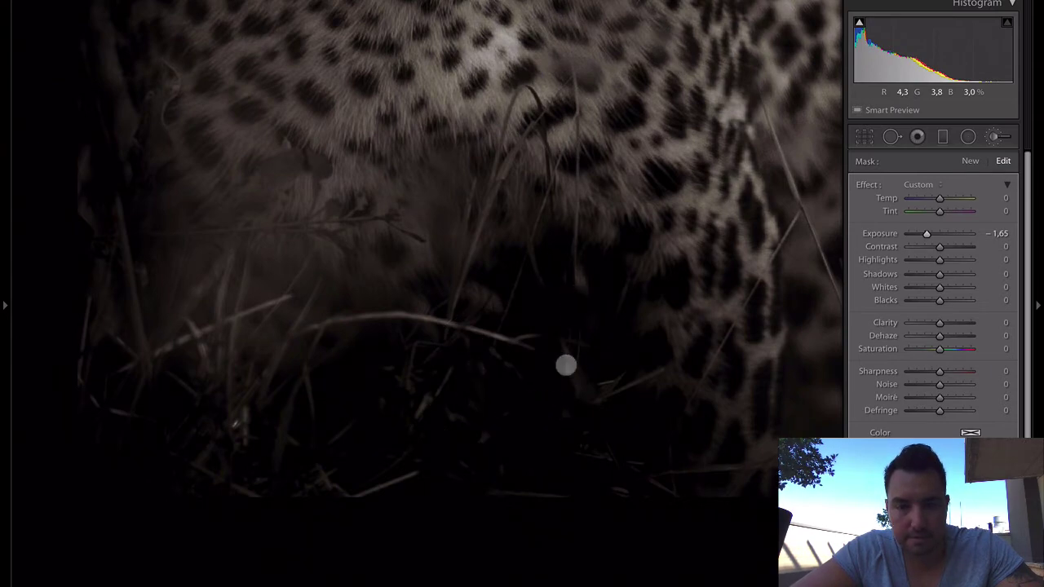
{"action": "key", "text": "z"}
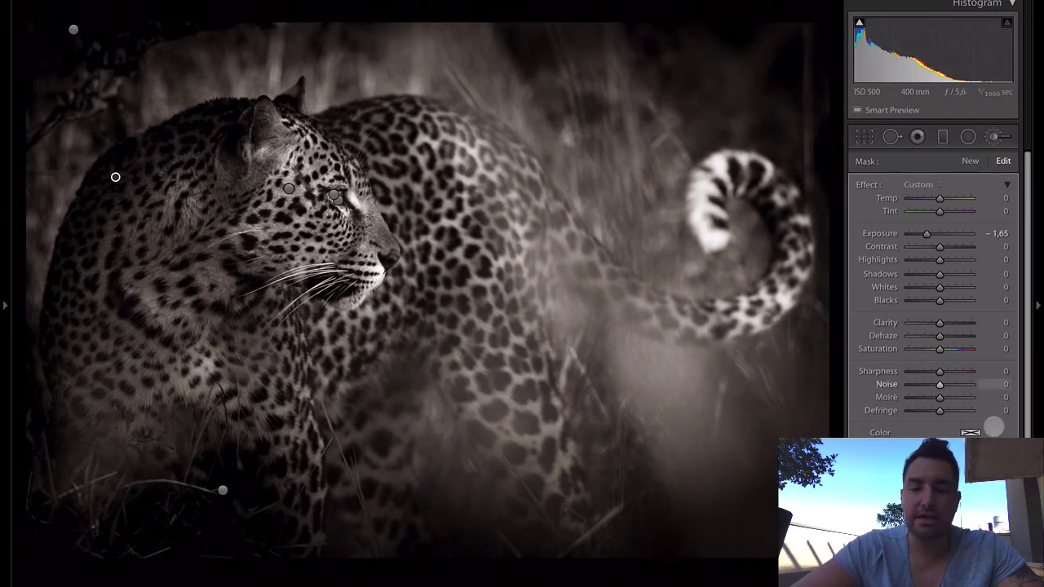
Step: Add a darker brush mask below the tail, undoing the stray stroke above the back
{"action": "key", "text": "k"}
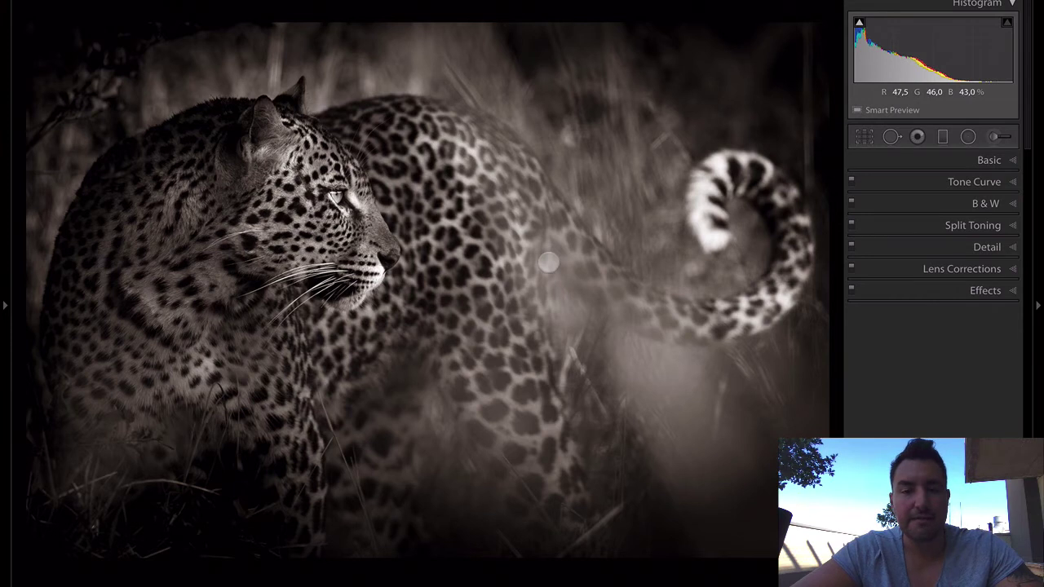
{"action": "left_click", "coordinate": [995, 137]}
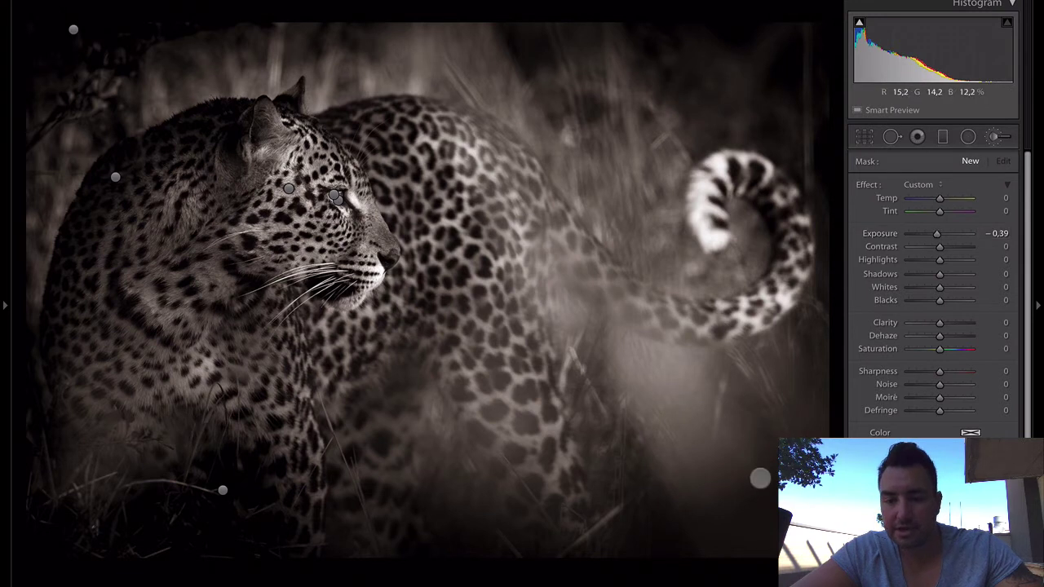
{"action": "key", "text": "h"}
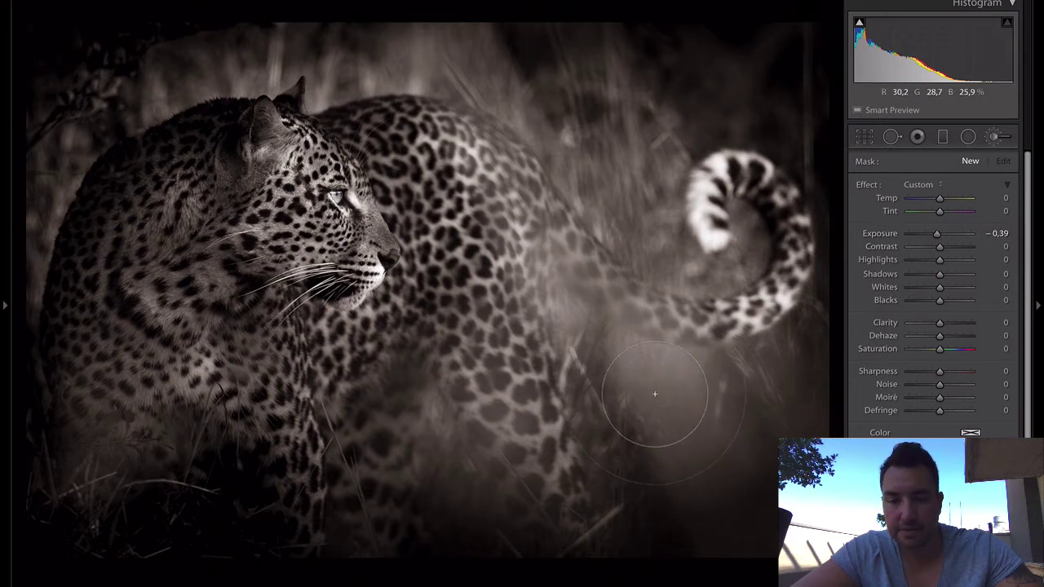
{"action": "left_click", "coordinate": [712, 462]}
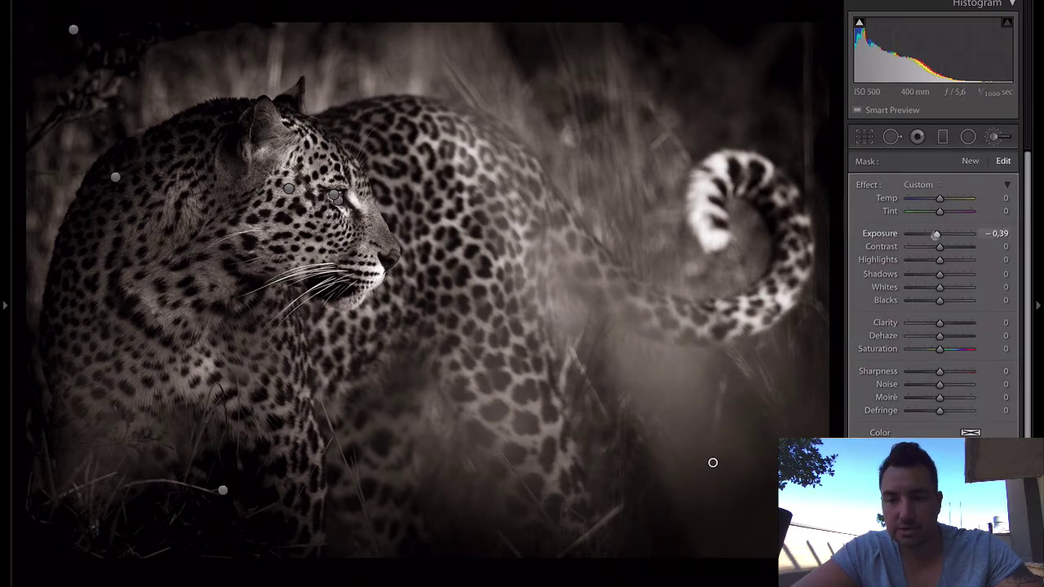
{"action": "key", "text": "Down"}
{"action": "key", "text": "Down"}
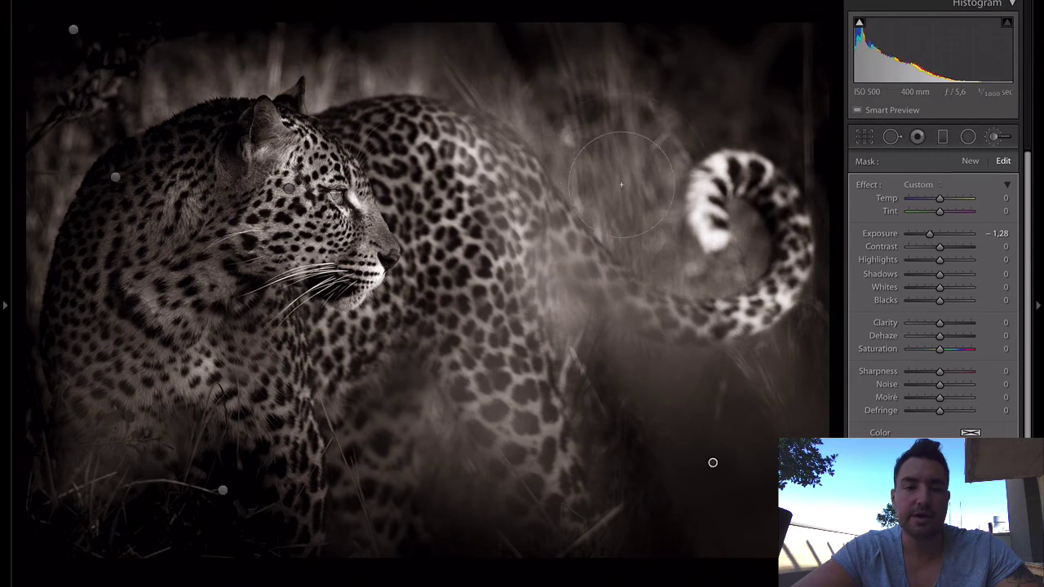
{"action": "mouse_move", "coordinate": [595, 179]}
{"action": "left_mouse_down"}
{"action": "mouse_move", "coordinate": [493, 82]}
{"action": "mouse_move", "coordinate": [473, 42]}
{"action": "left_mouse_up"}
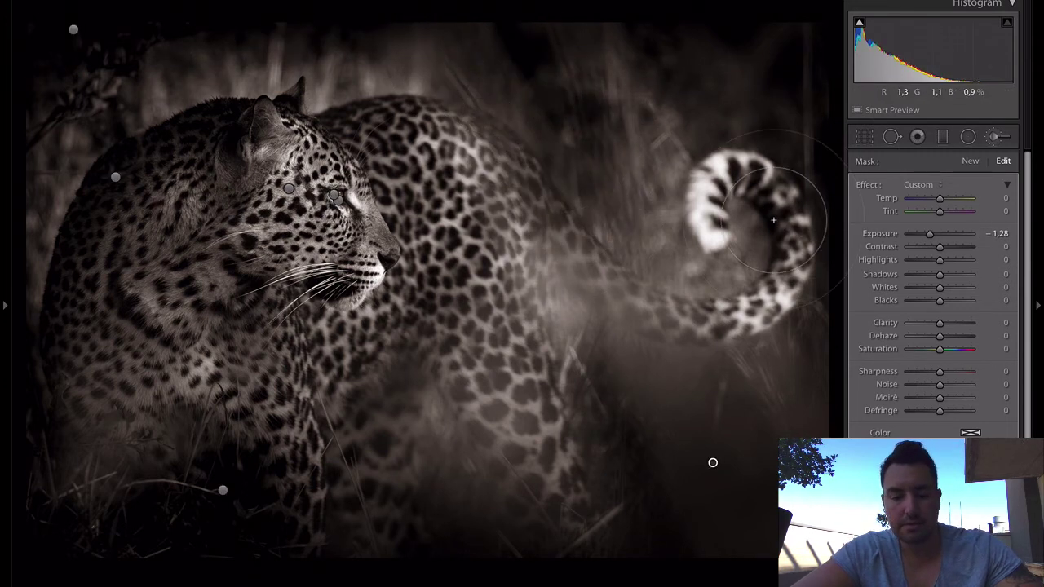
{"action": "key", "text": "ctrl+z"}
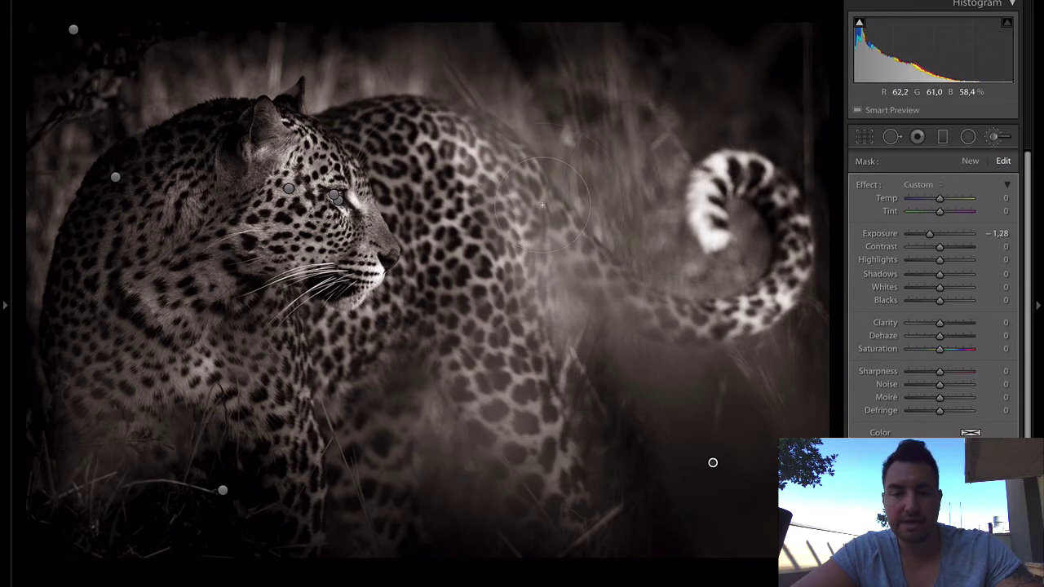
Step: Add another brush stroke at the top of the image, then view the photo in Lights Out
{"action": "left_click", "coordinate": [970, 161]}
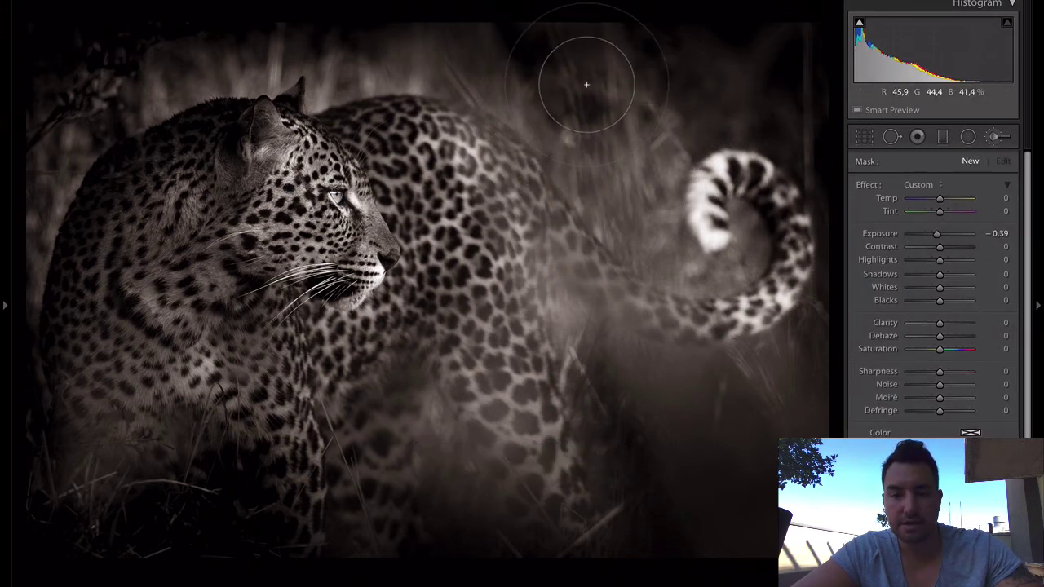
{"action": "left_click", "coordinate": [525, 166]}
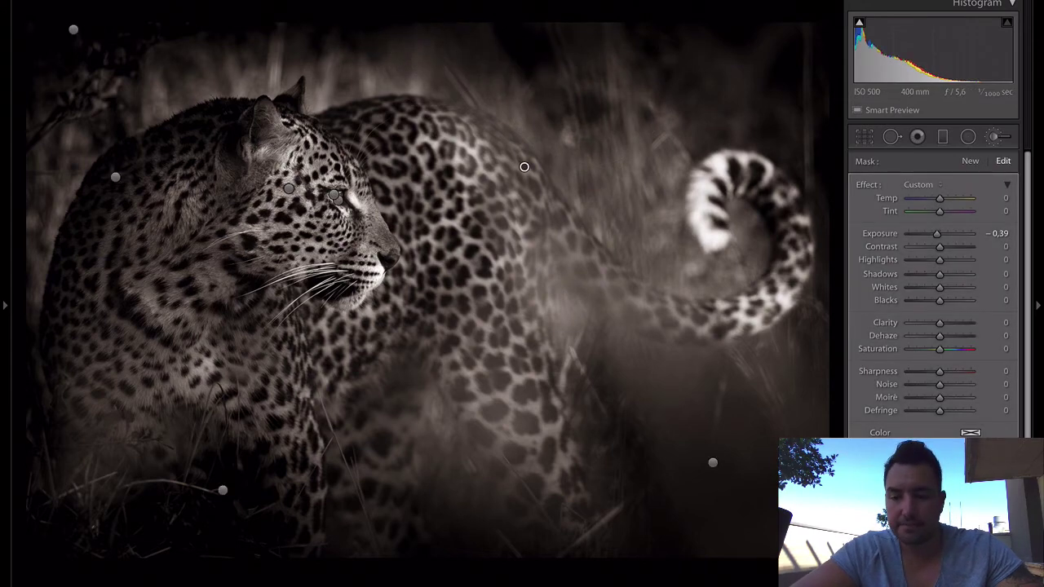
{"action": "key", "text": "k"}
{"action": "key", "text": "l"}
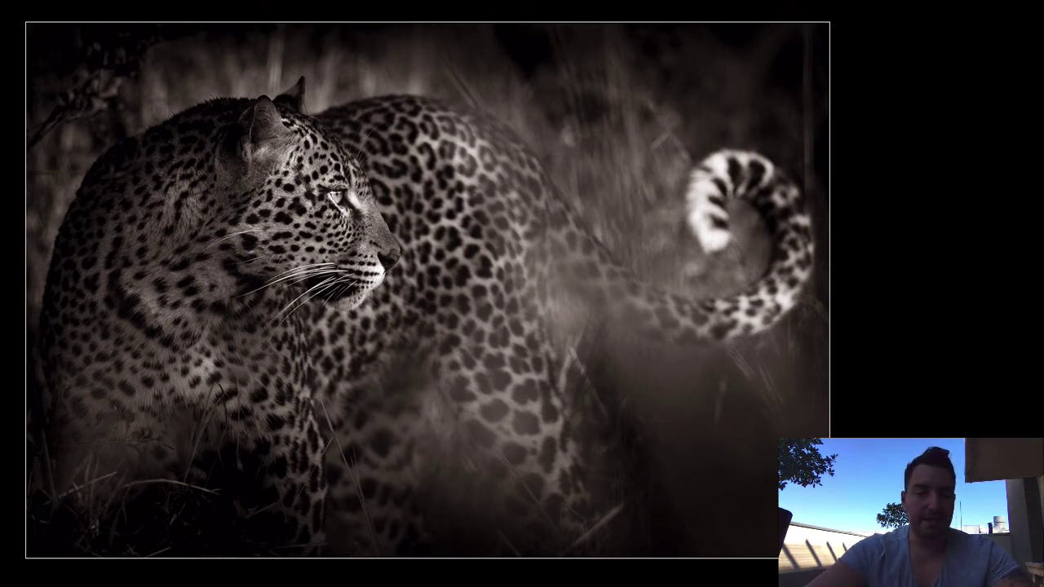
Step: Leave Lights Out and create a virtual copy of the leopard photo from its context menu
{"action": "key", "text": "l"}
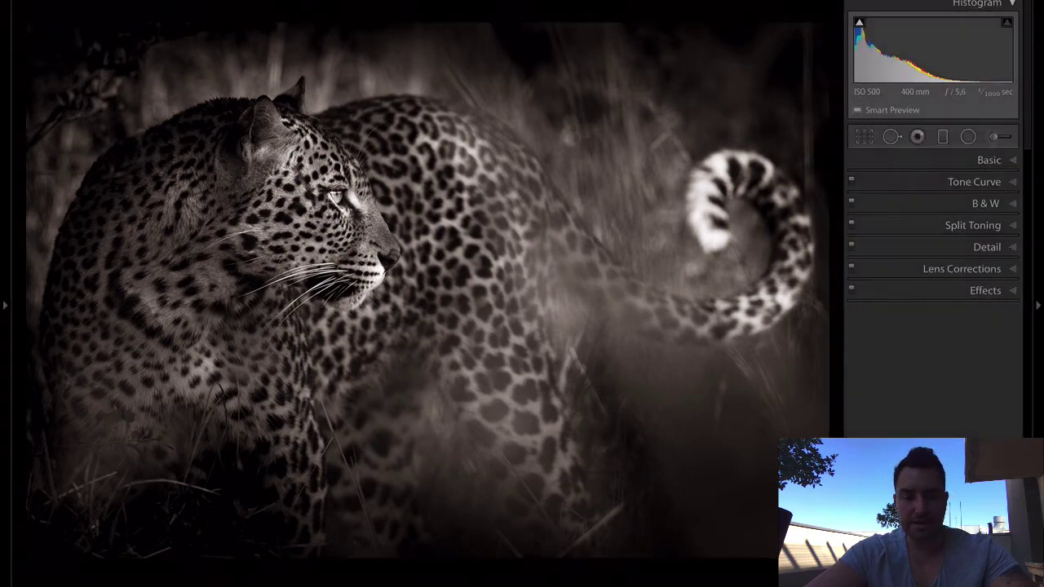
{"action": "key", "text": "g"}
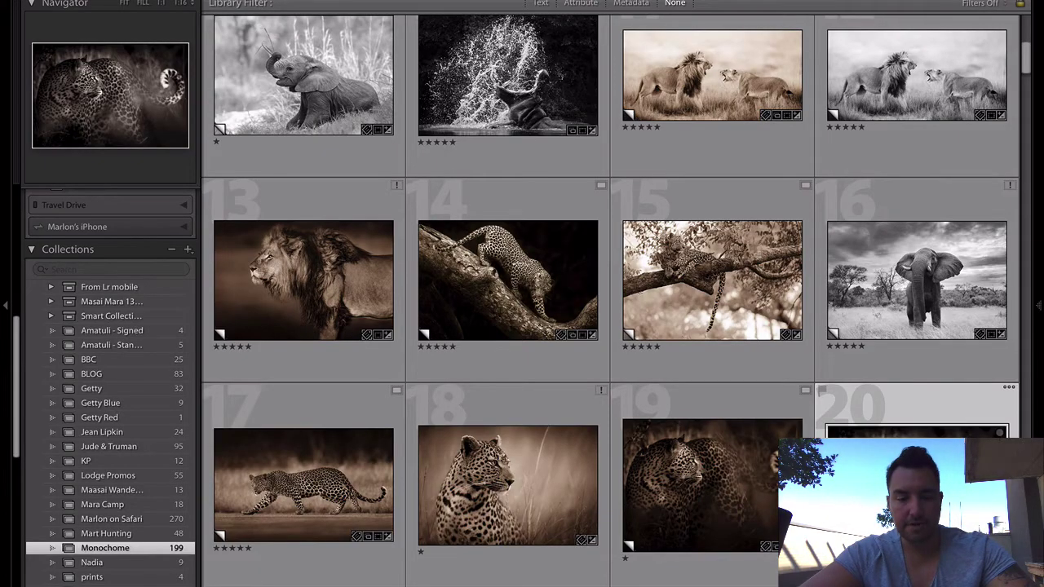
{"action": "key", "text": "d"}
{"action": "right_click", "coordinate": [610, 389]}
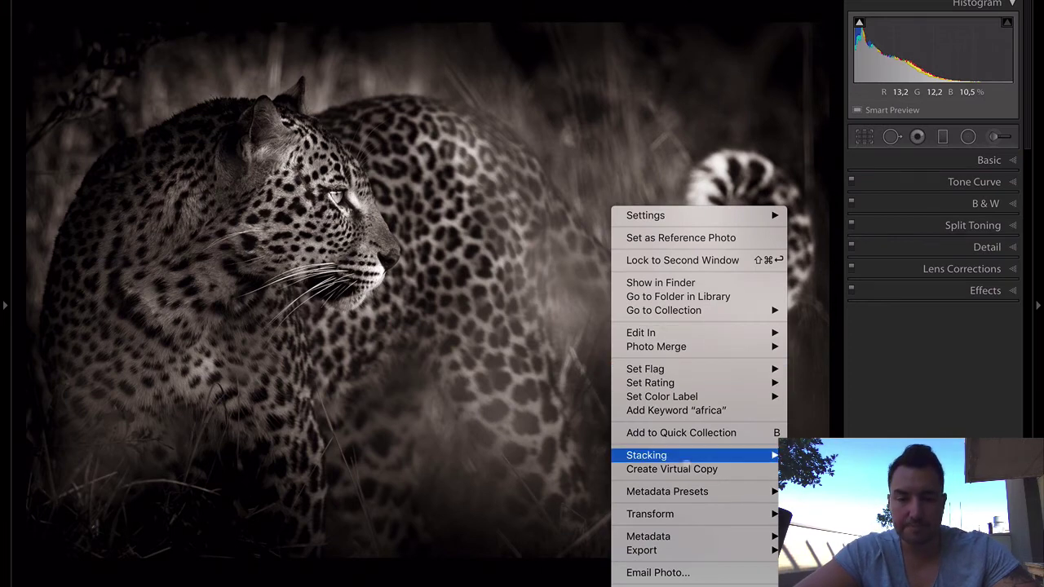
{"action": "left_click", "coordinate": [686, 470]}
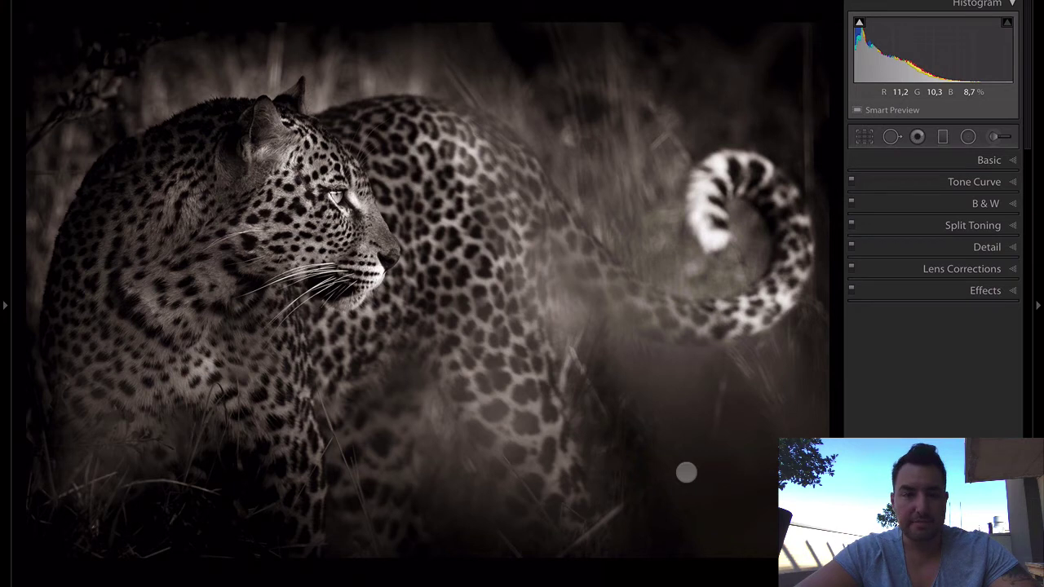
{"action": "left_click", "coordinate": [681, 201]}
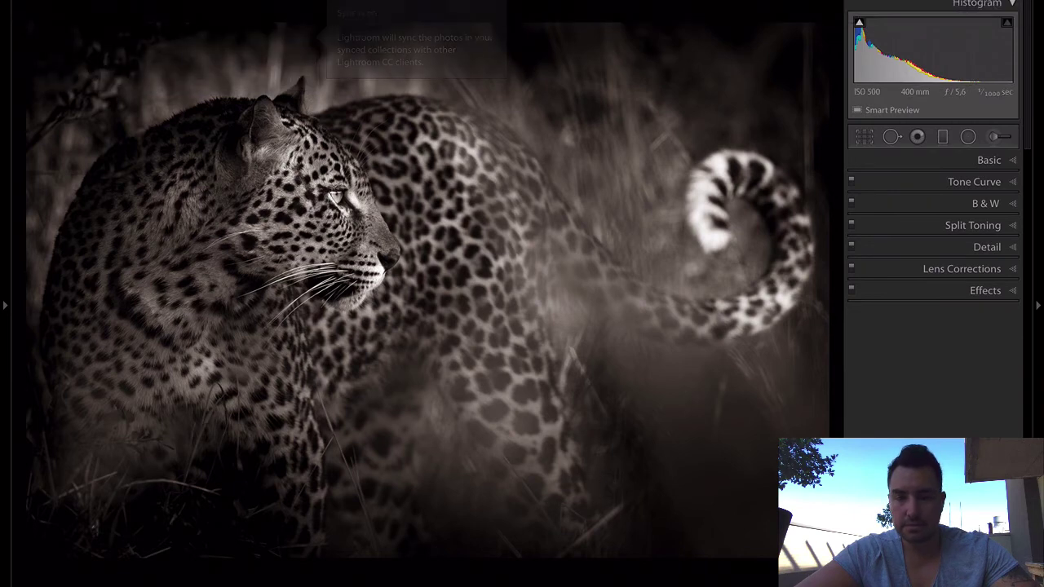
Step: Reset the virtual copy back to its original colour
{"action": "key", "text": "Left"}
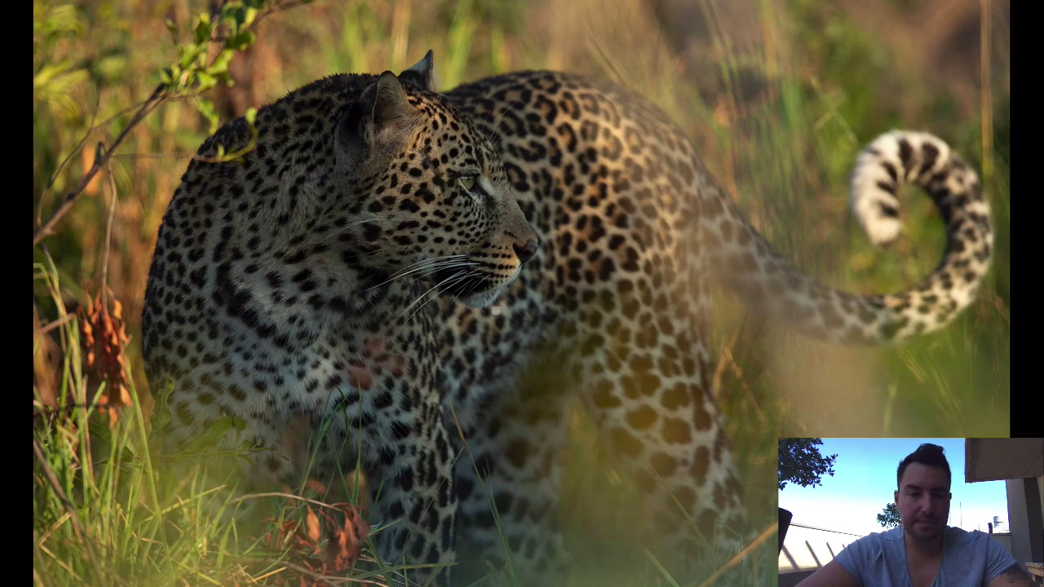
{"action": "key", "text": "g"}
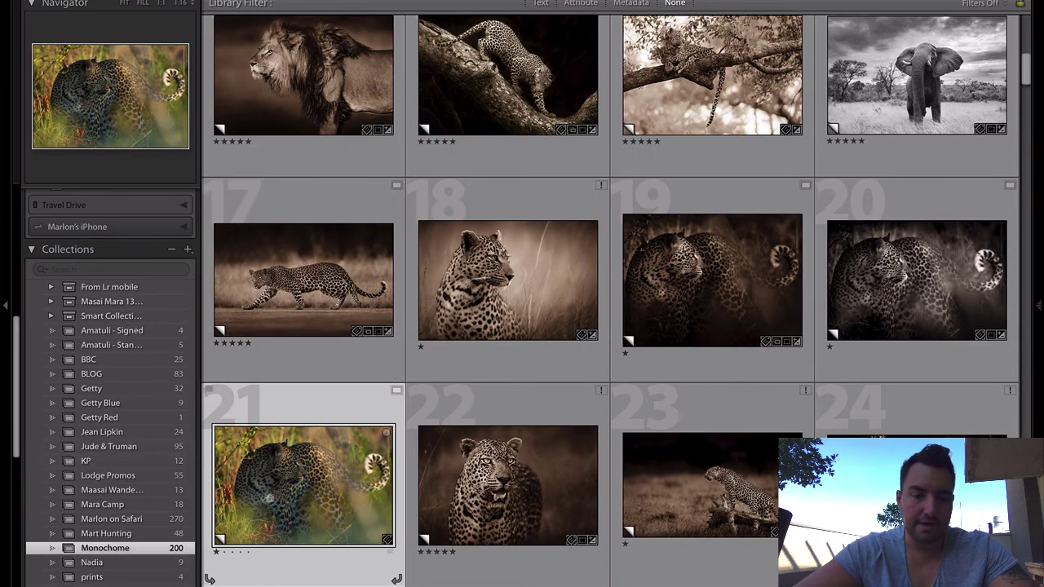
{"action": "key", "text": "d"}
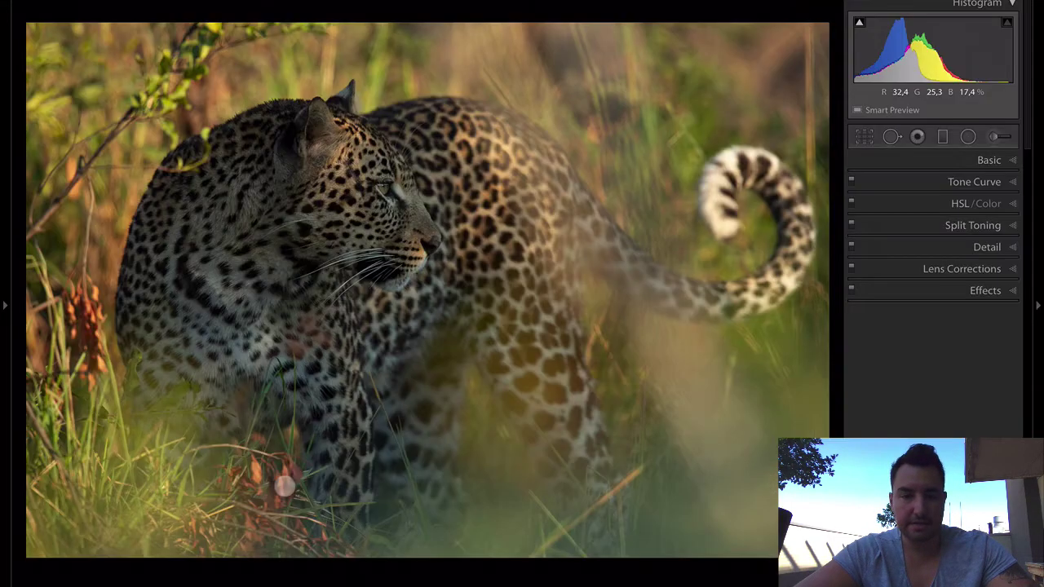
Step: Apply the B&W Flat then B&W Sepia Tone presets and preview the copy full screen
{"action": "left_click", "coordinate": [4, 302]}
{"action": "left_click", "coordinate": [116, 313]}
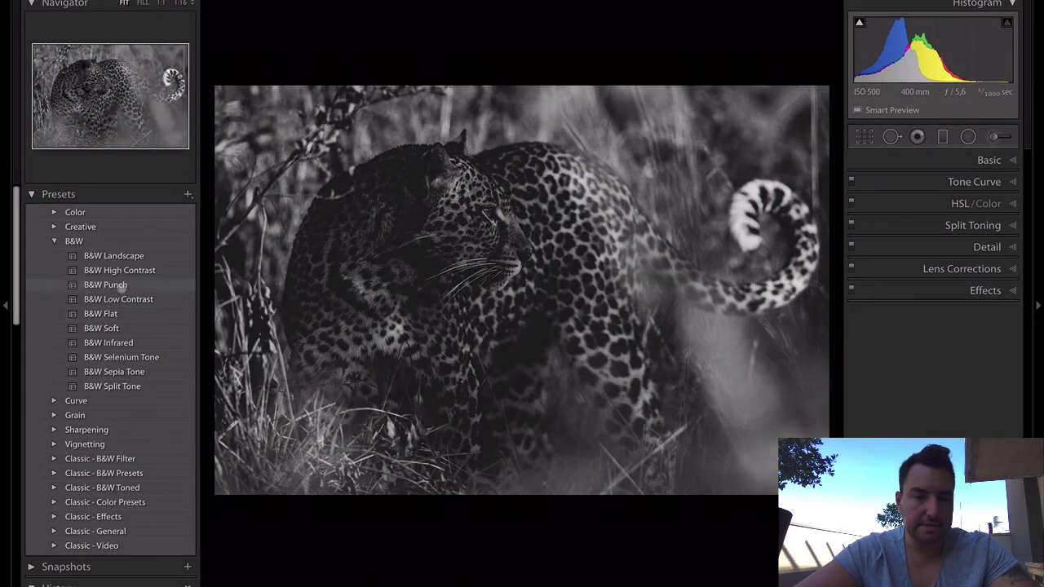
{"action": "left_click", "coordinate": [114, 371]}
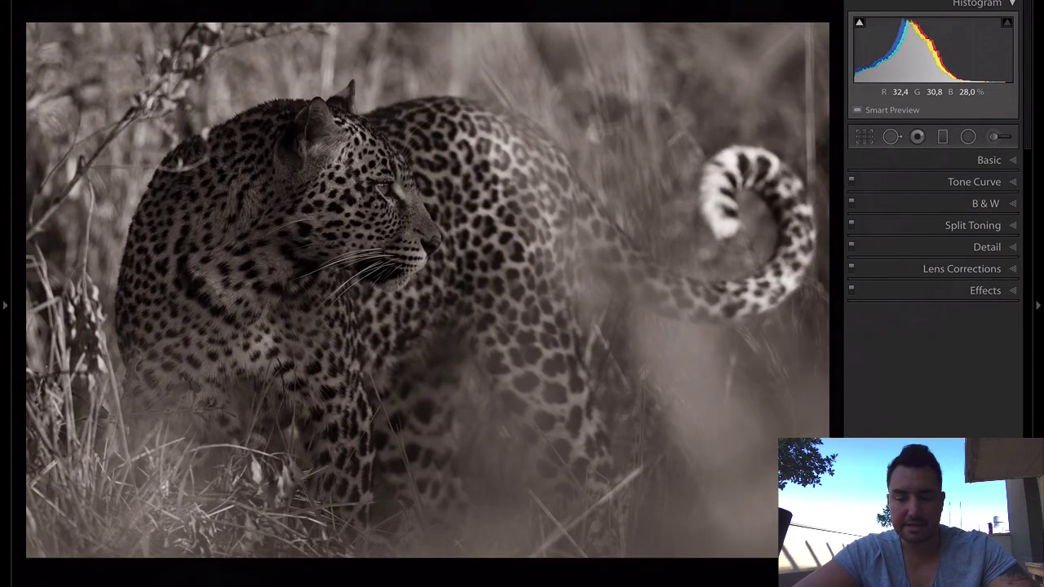
{"action": "key", "text": "f"}
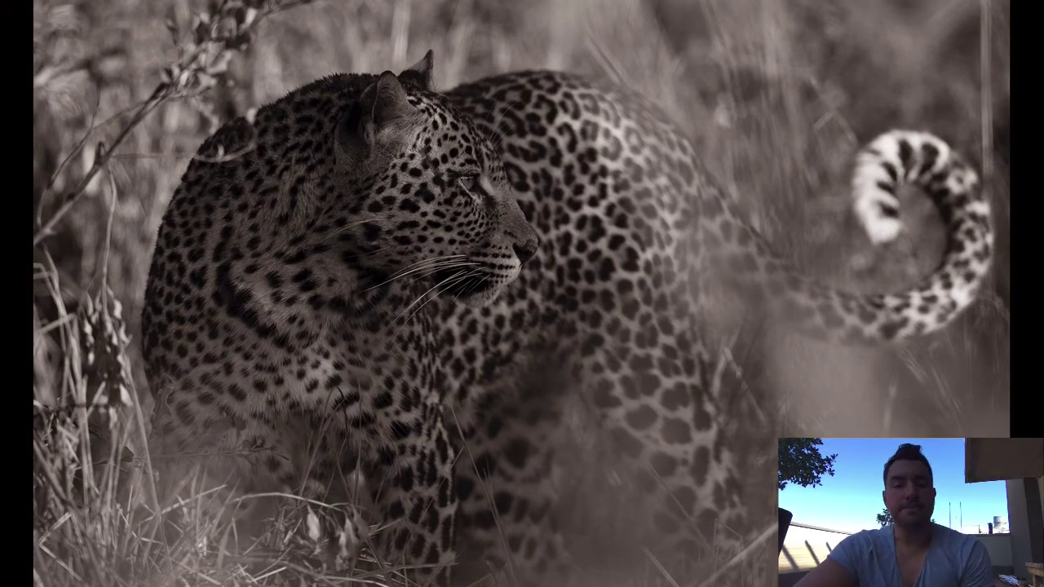